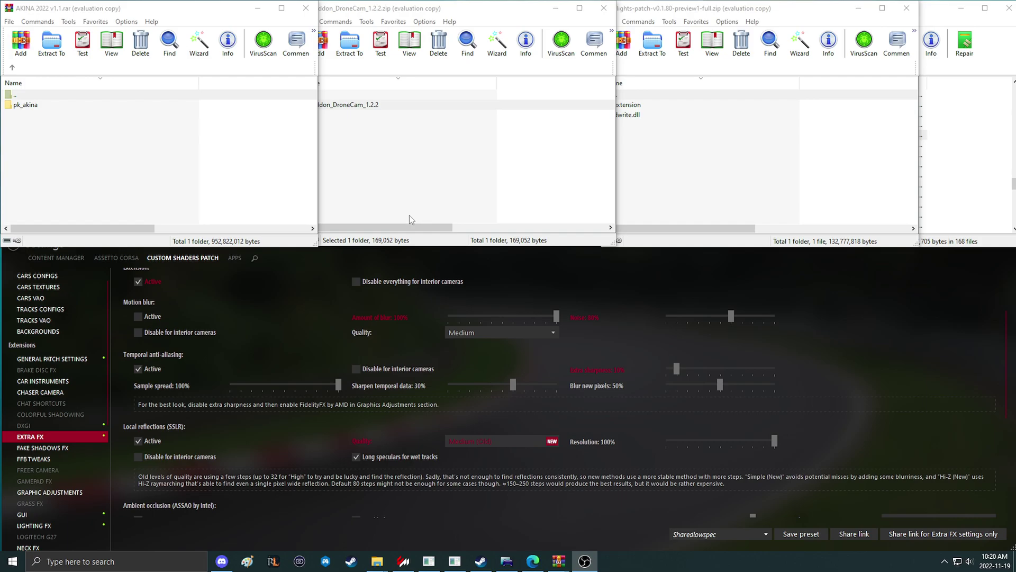
Step: Switch to Content Manager and review the Extra FX motion blur, temporal anti-aliasing and local reflections settings
click(369, 259)
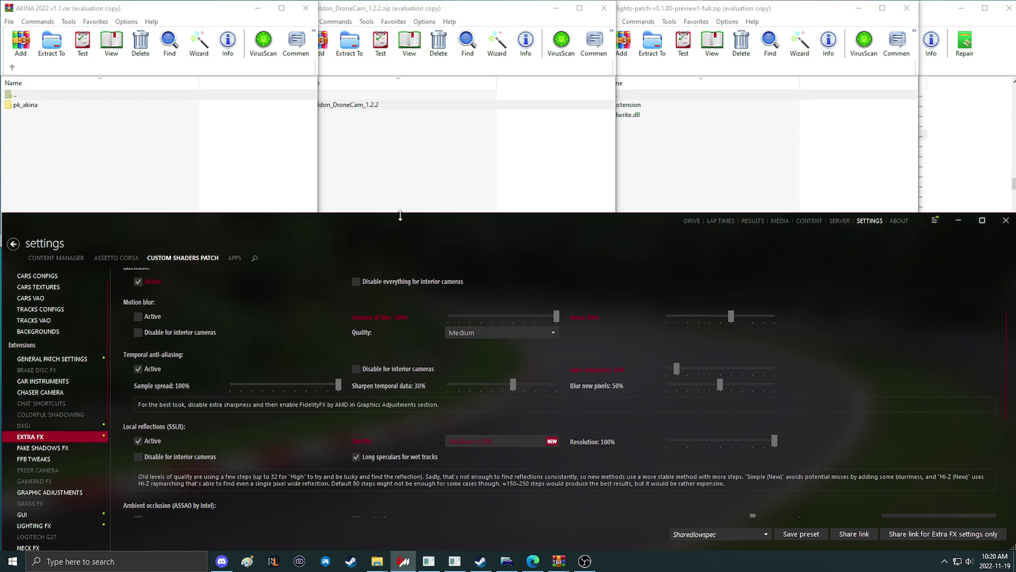
scroll(502, 300, down, 1)
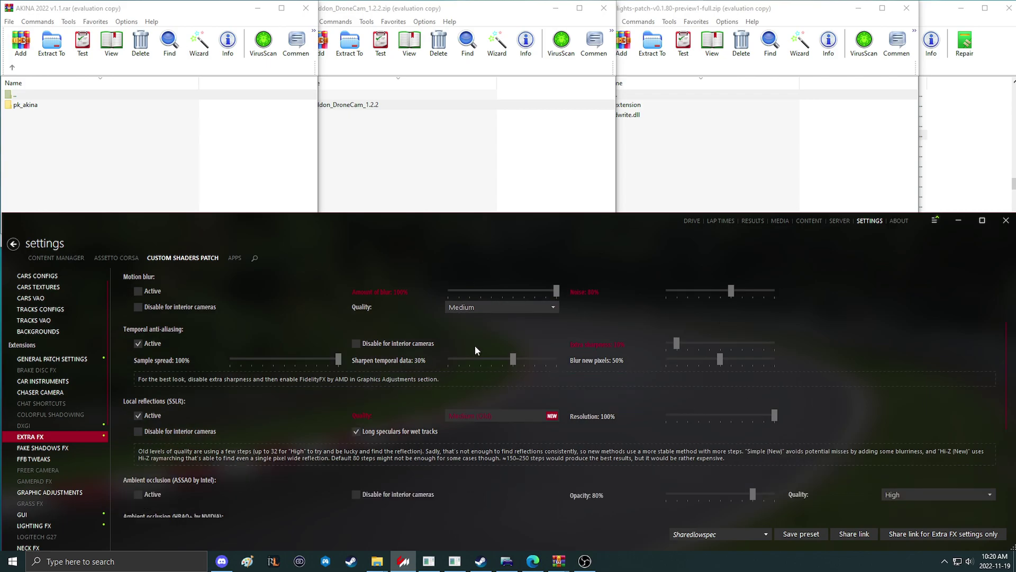
scroll(300, 366, down, 1)
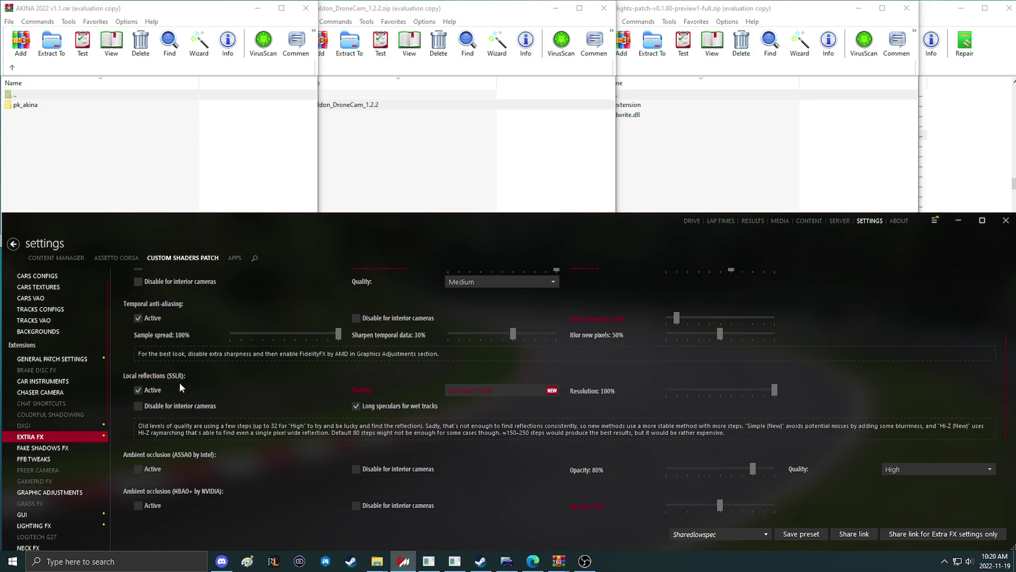
scroll(186, 400, up, 2)
scroll(180, 428, up, 4)
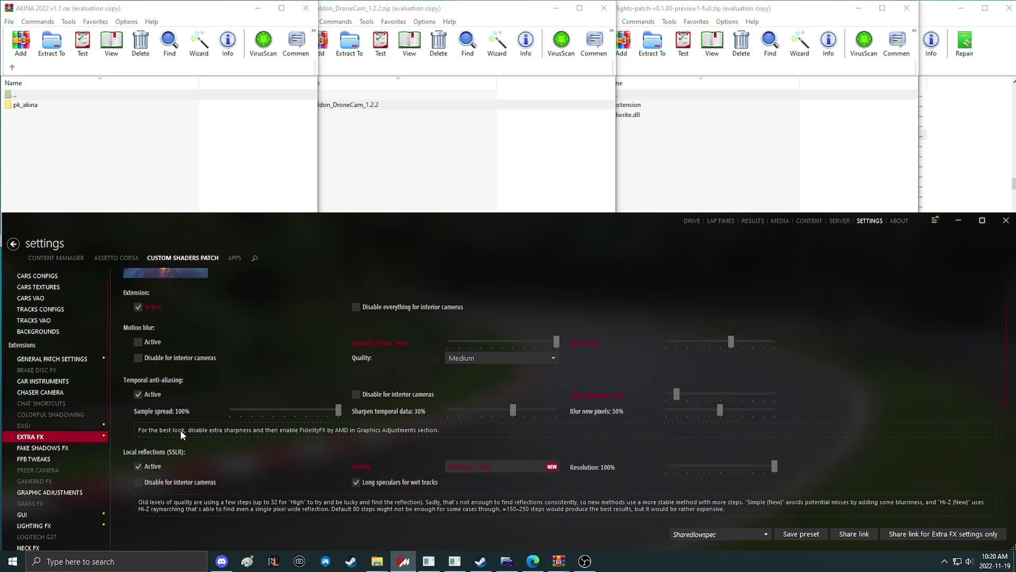
scroll(252, 290, down, 5)
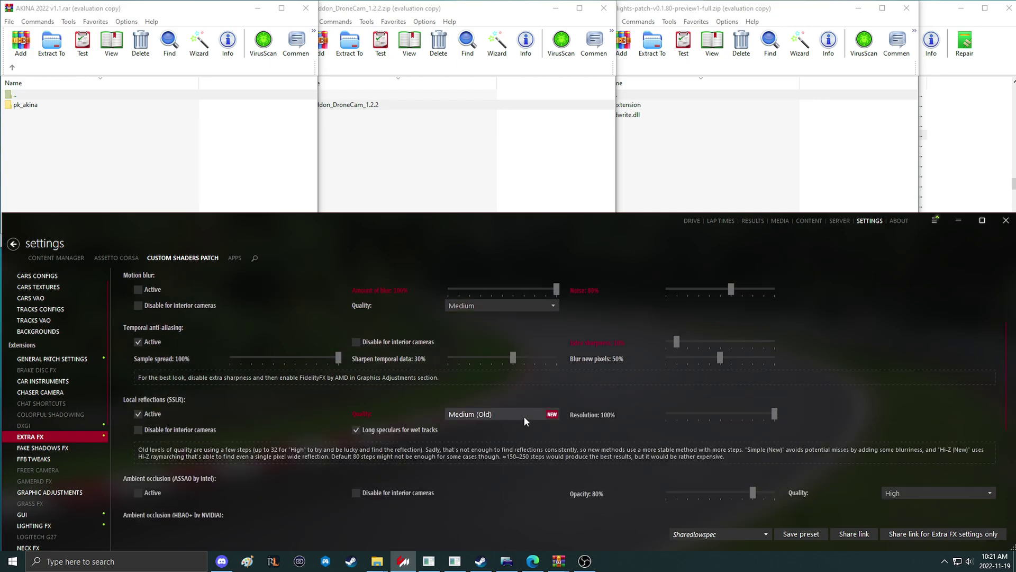
Step: Set the local reflections (SSLR) quality to Hi-Z (New) and raise its number of steps
click(524, 416)
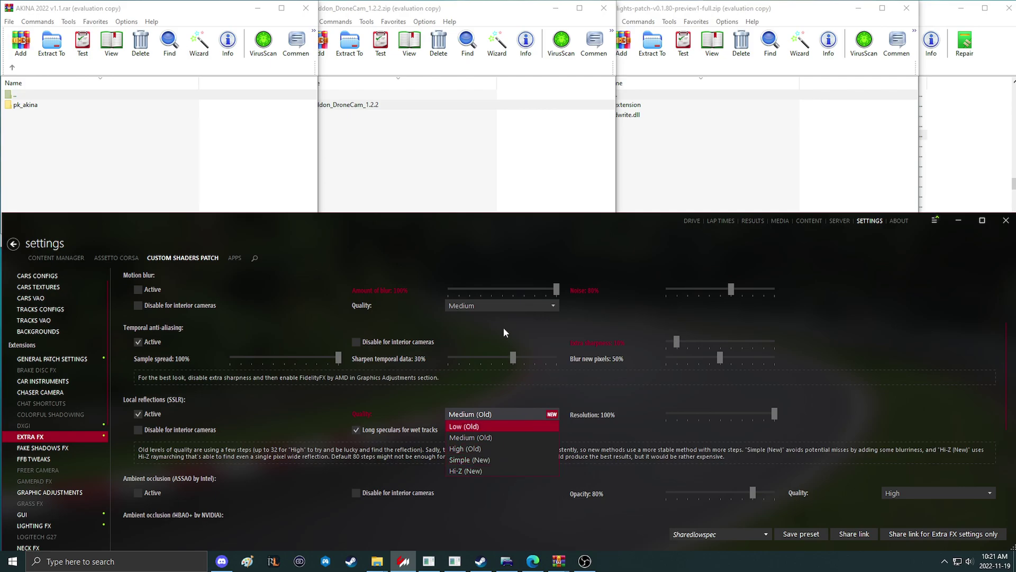
click(475, 472)
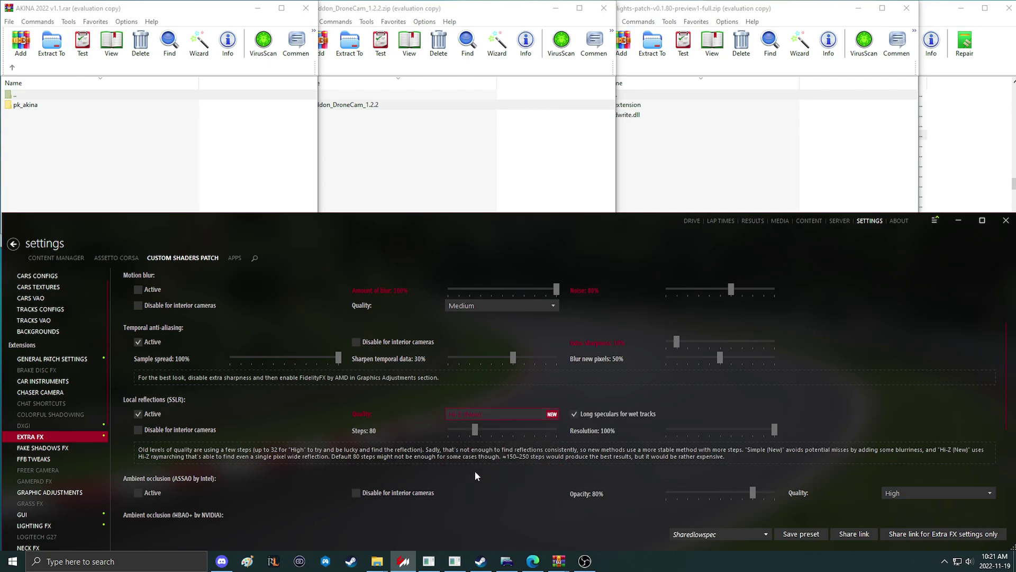
drag(481, 434, 517, 435)
click(509, 415)
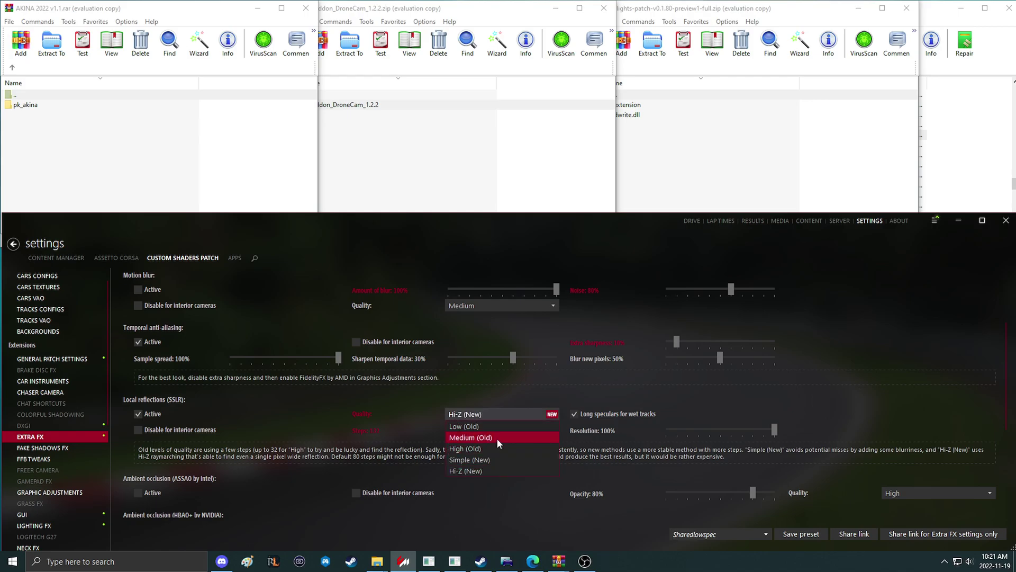
click(415, 413)
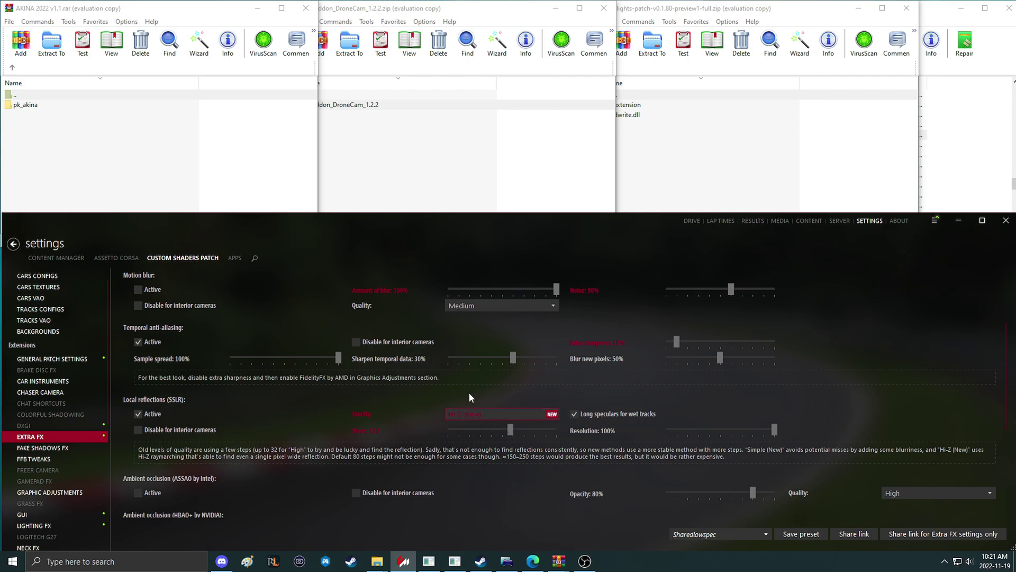
Step: Set the local reflections (SSLR) quality to Medium (Old)
scroll(469, 393, down, 1)
click(521, 391)
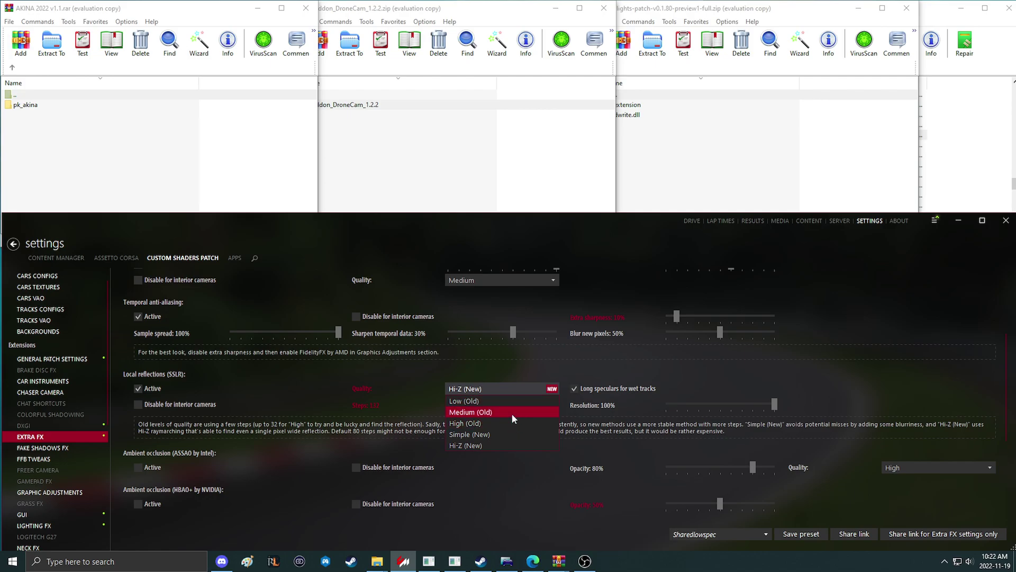
click(511, 414)
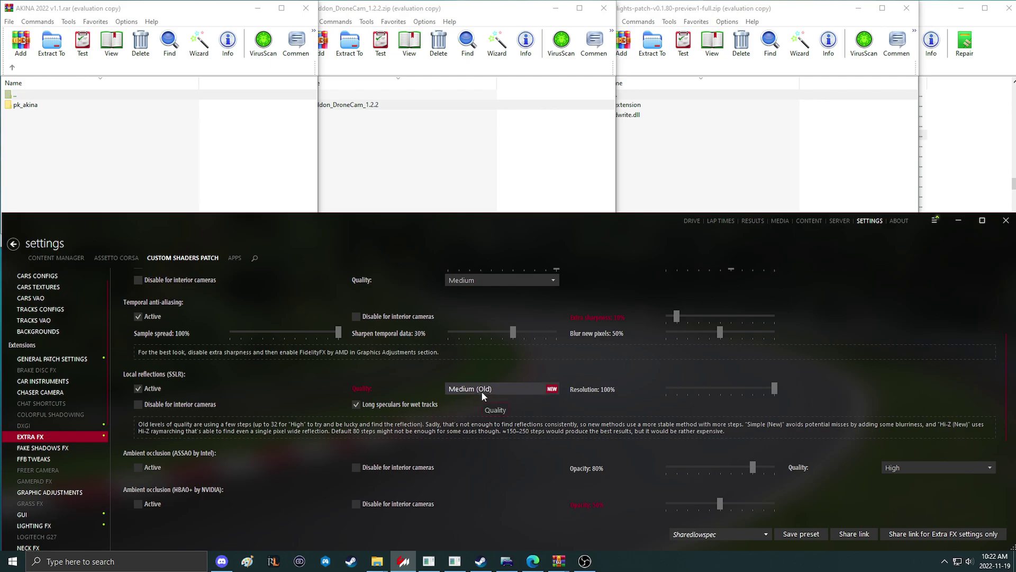
Step: Open the settings page of the Shadowed Wheels extension
scroll(76, 411, down, 3)
scroll(71, 426, down, 2)
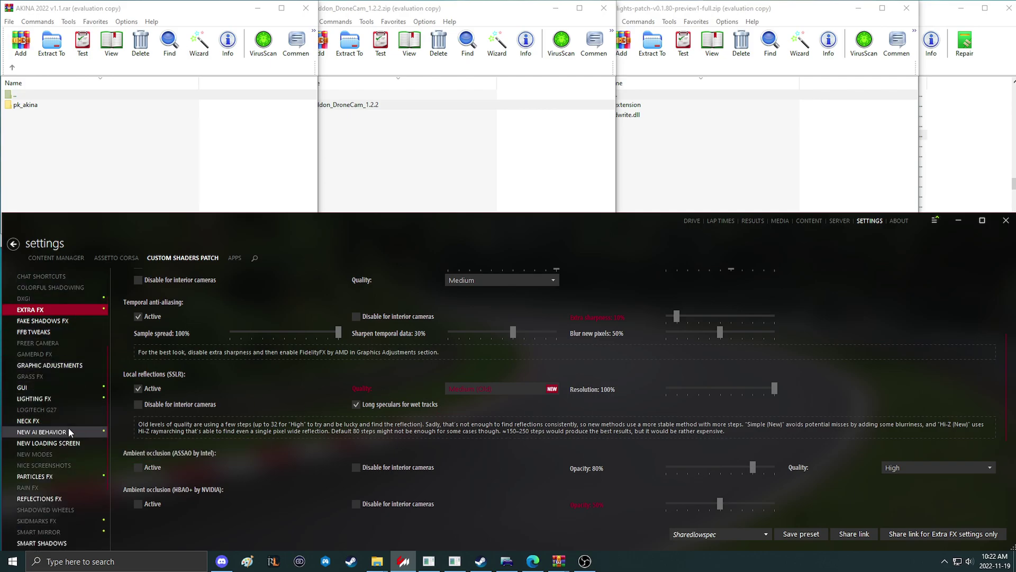
scroll(68, 433, down, 2)
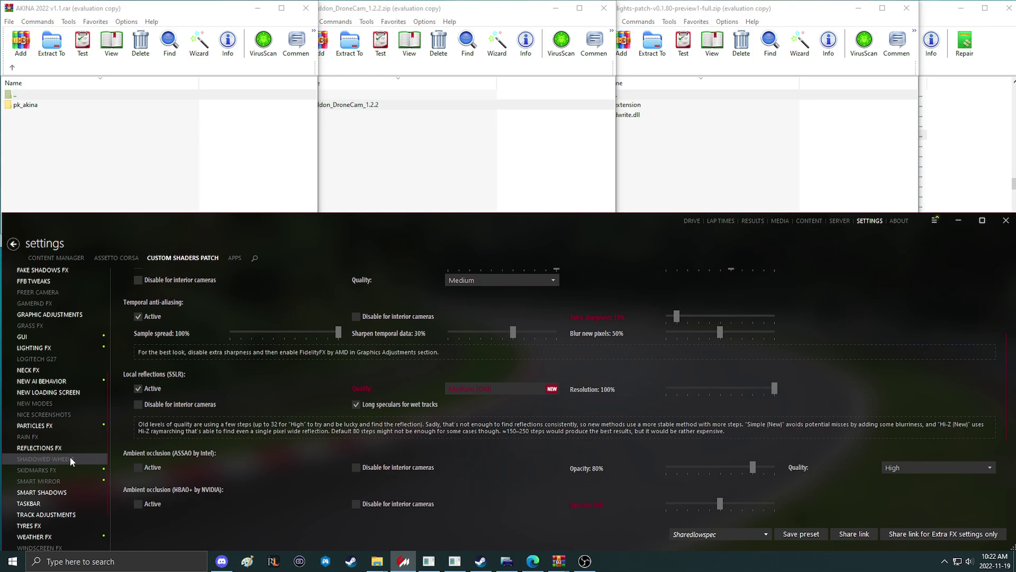
click(70, 458)
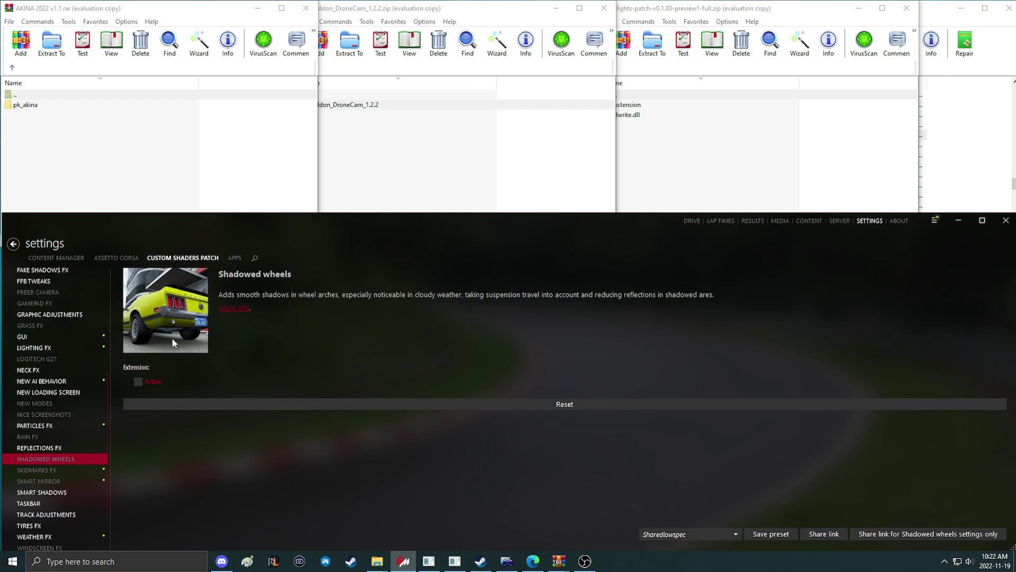
Step: Look through the extensions list and view the Lighting FX, Graphic Adjustments and Track Adjustments settings
scroll(65, 415, down, 1)
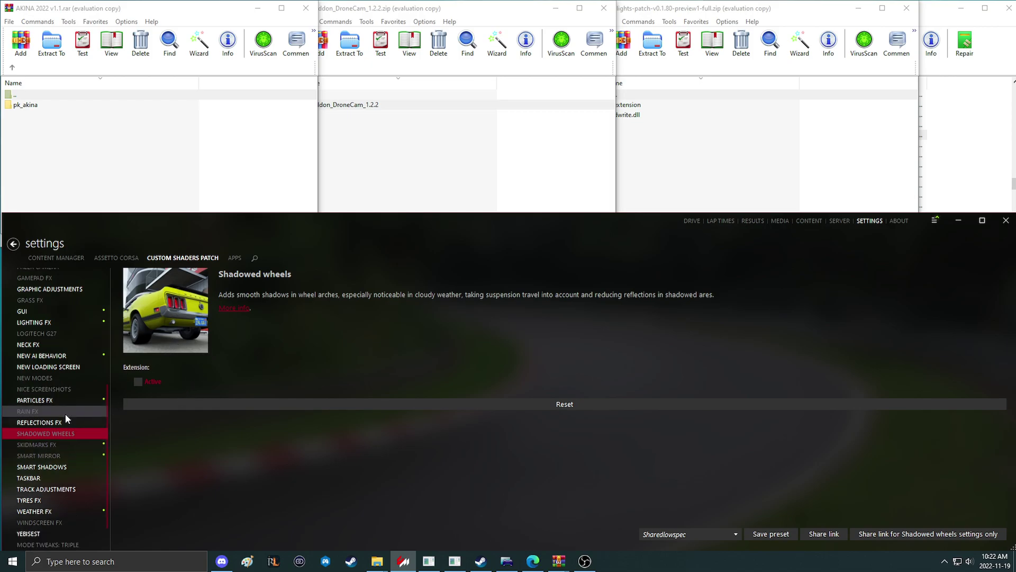
scroll(65, 413, down, 1)
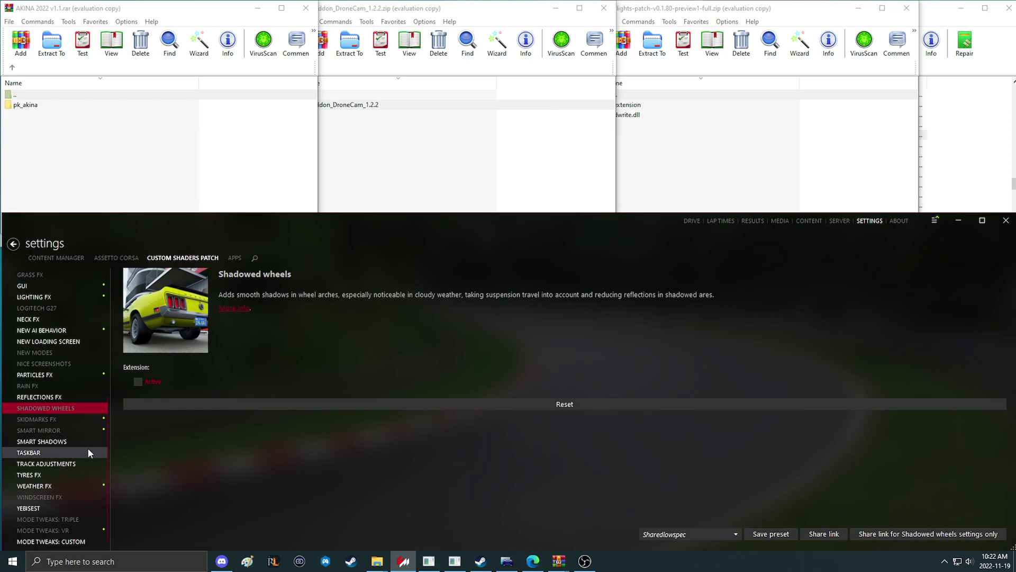
scroll(71, 474, up, 4)
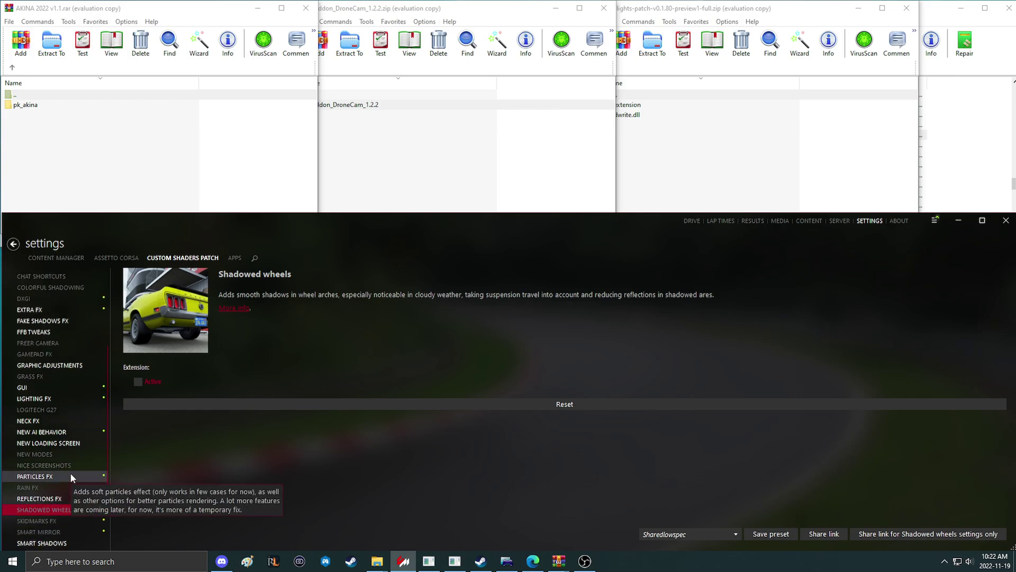
scroll(63, 461, up, 3)
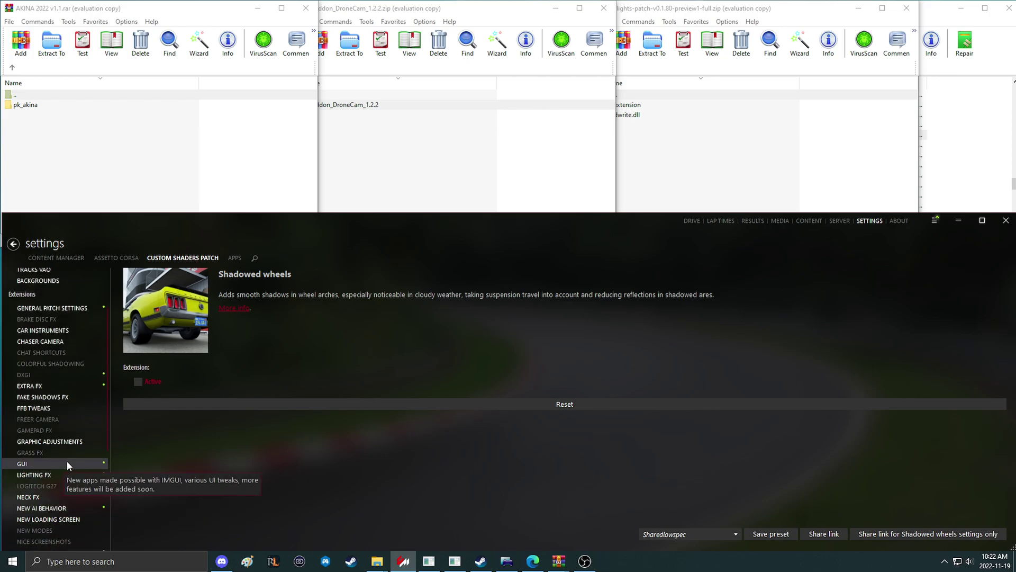
scroll(69, 447, down, 2)
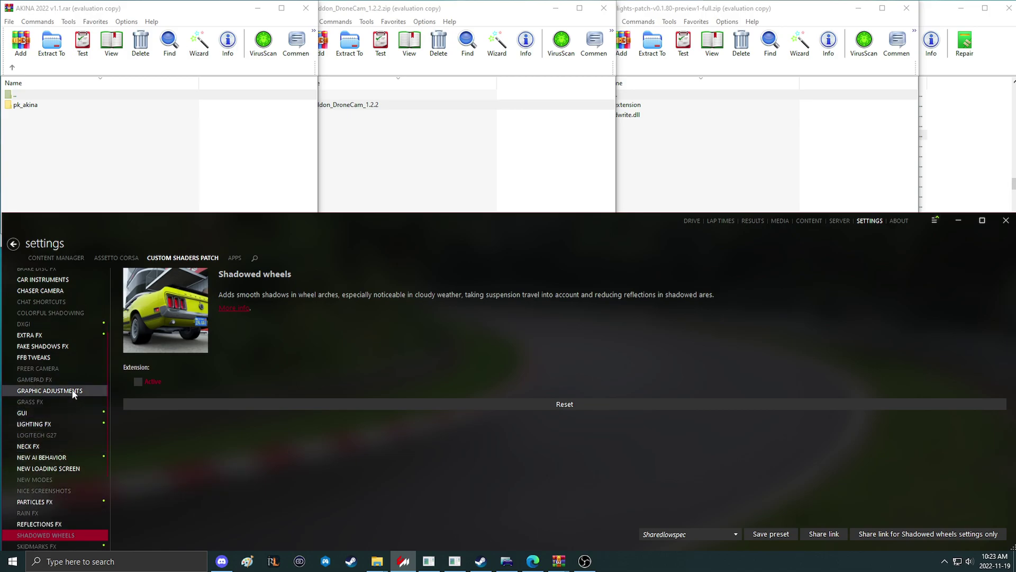
scroll(64, 405, down, 5)
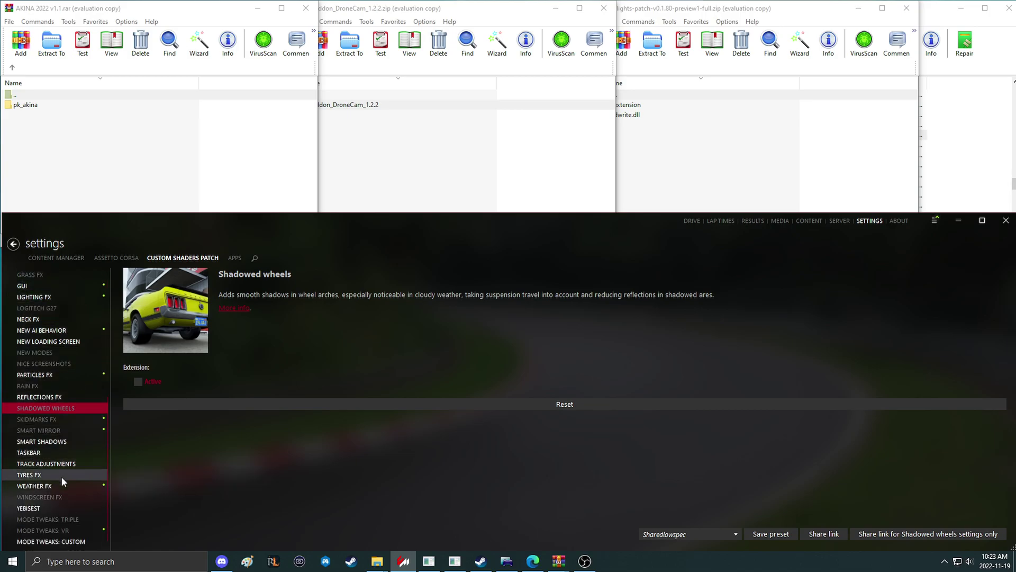
scroll(66, 455, down, 1)
scroll(66, 439, up, 3)
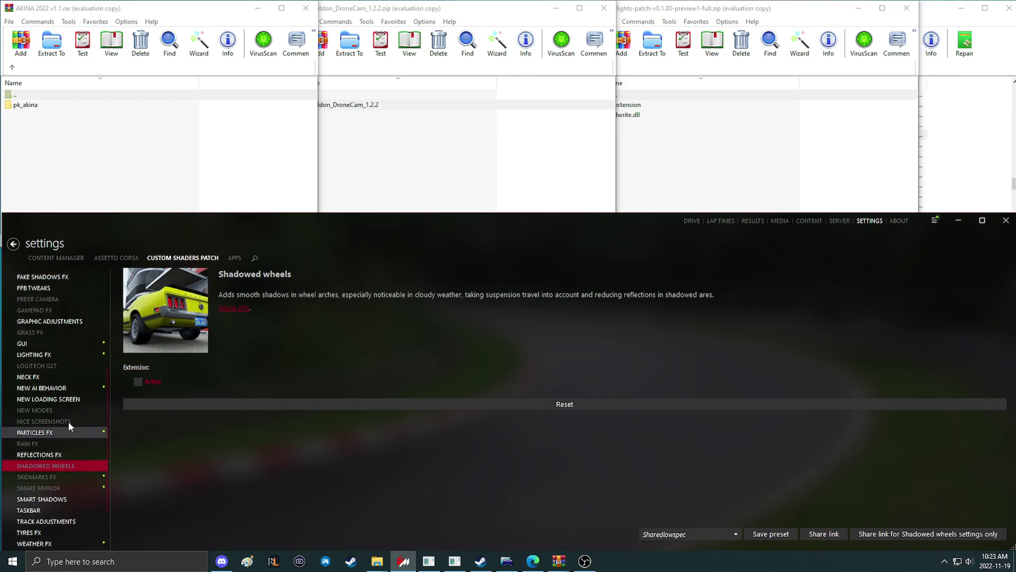
click(66, 357)
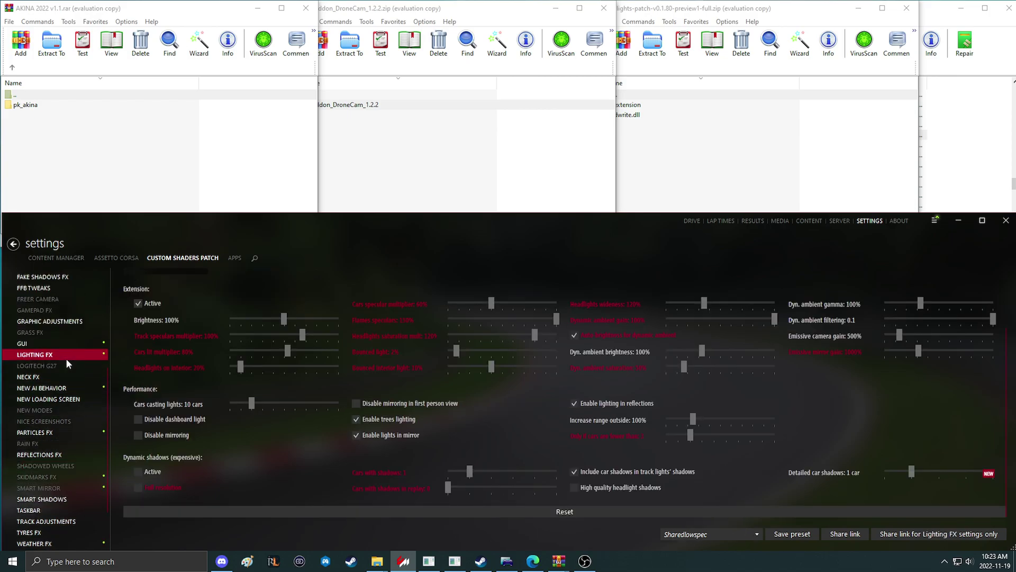
click(63, 323)
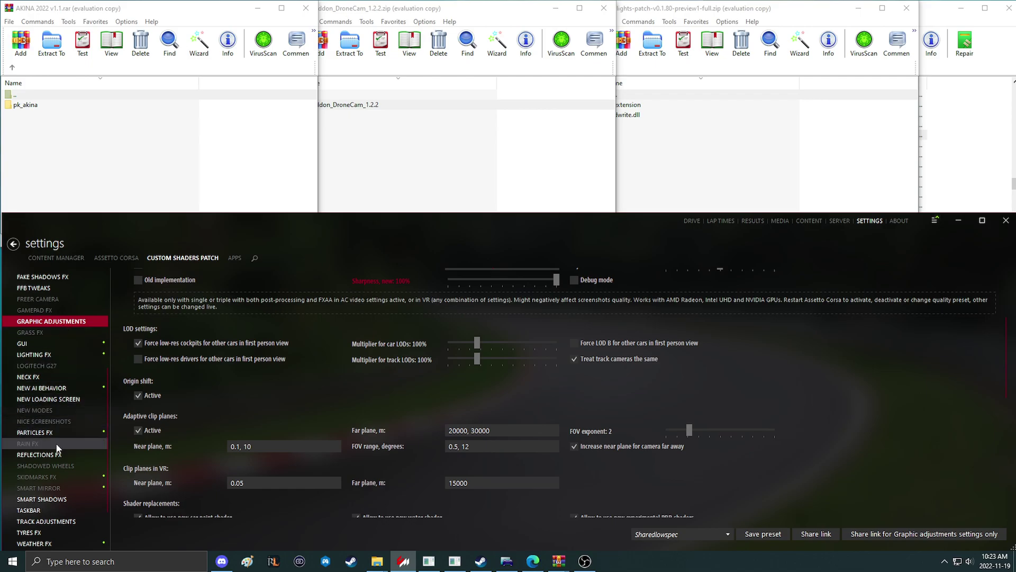
scroll(65, 424, down, 2)
click(65, 472)
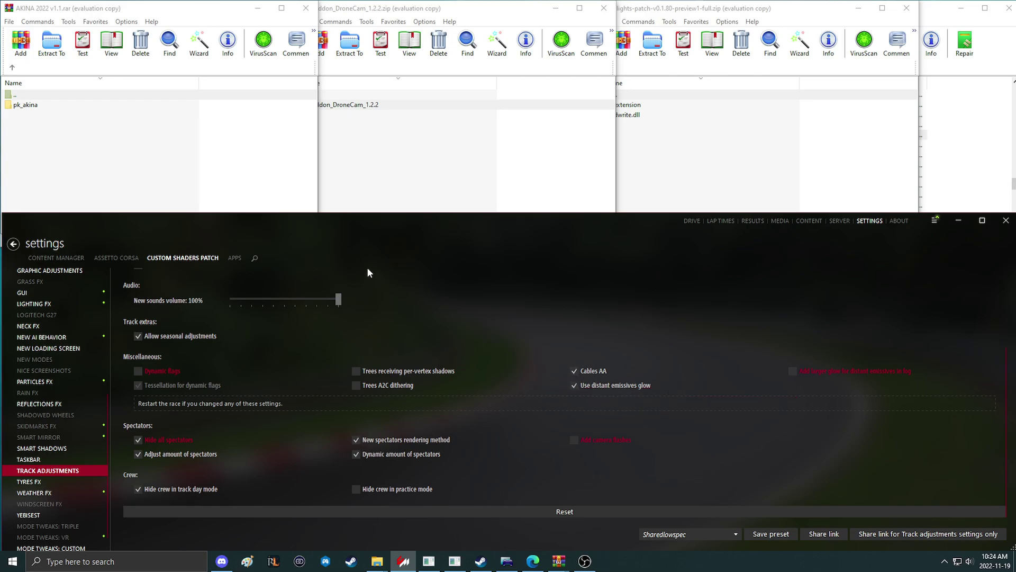
Step: Return to the Extra FX settings and toggle the light bounce estimation option beside Tracks on and off
scroll(53, 424, up, 3)
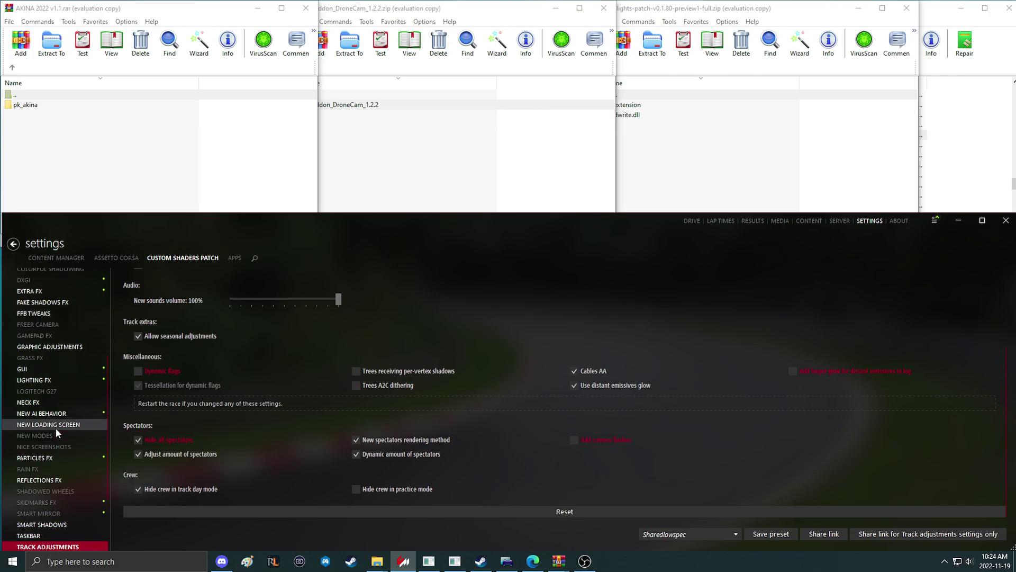
scroll(56, 427, up, 3)
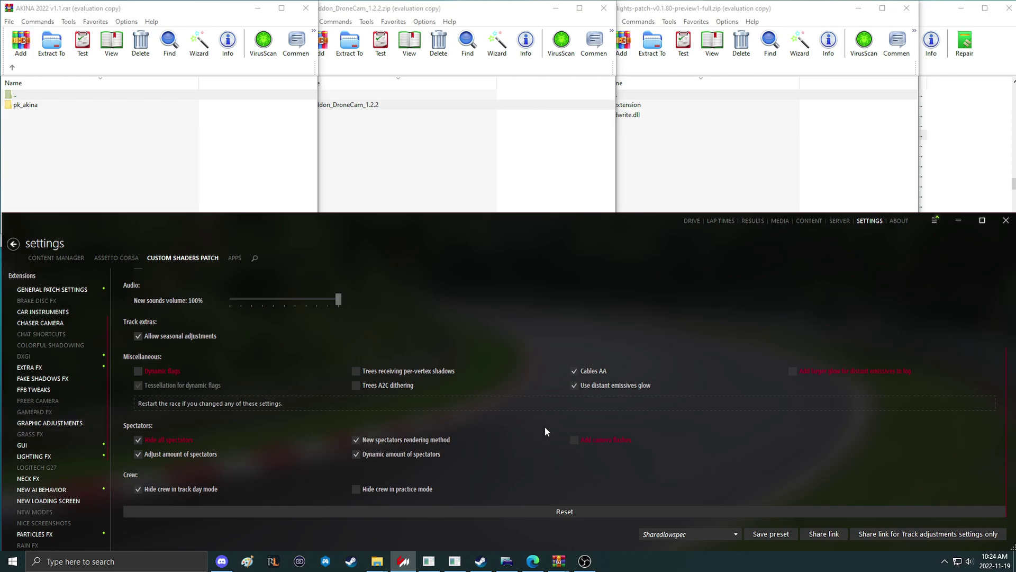
scroll(59, 439, up, 3)
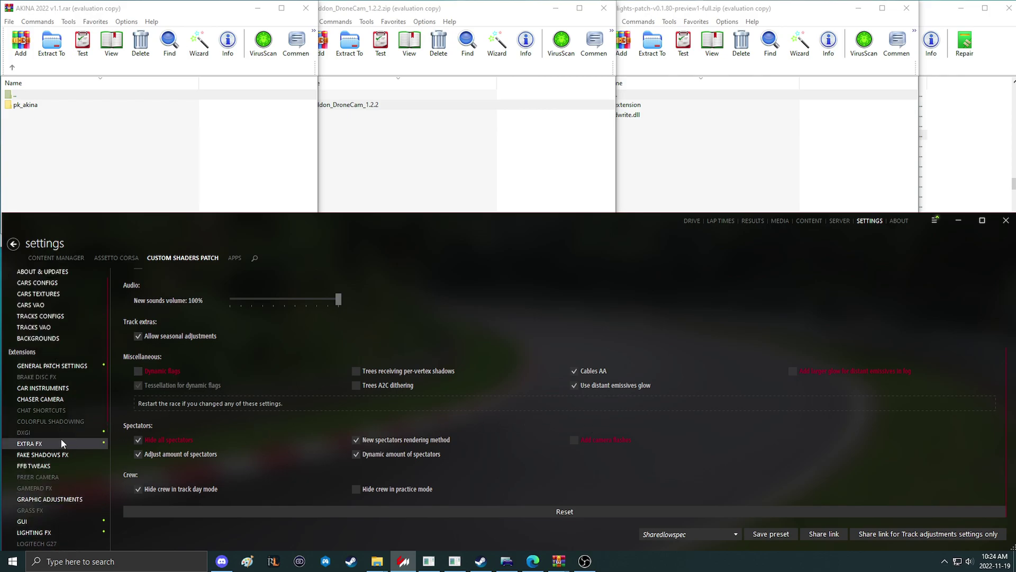
scroll(61, 440, down, 1)
click(61, 365)
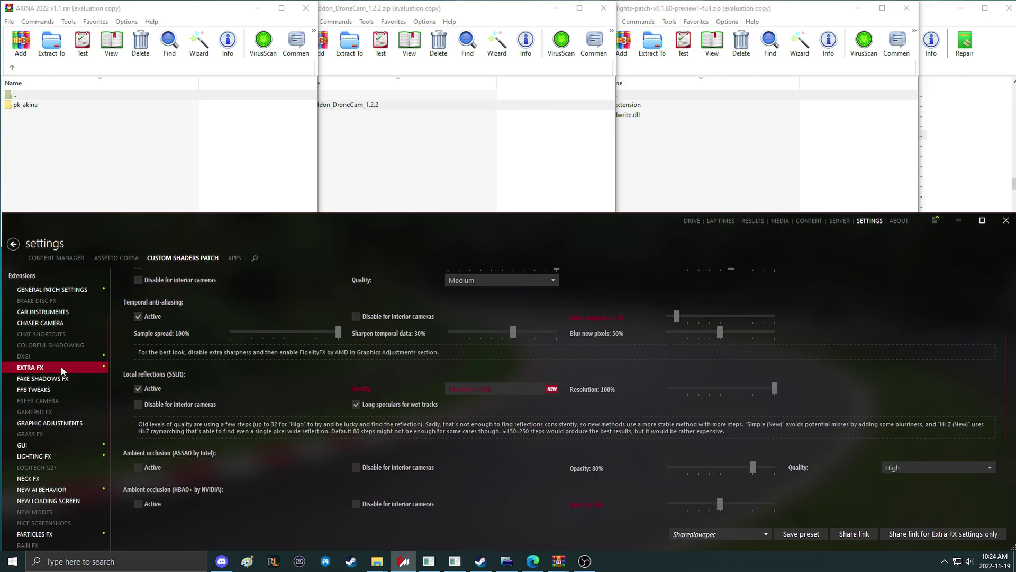
scroll(301, 428, down, 3)
scroll(302, 432, down, 3)
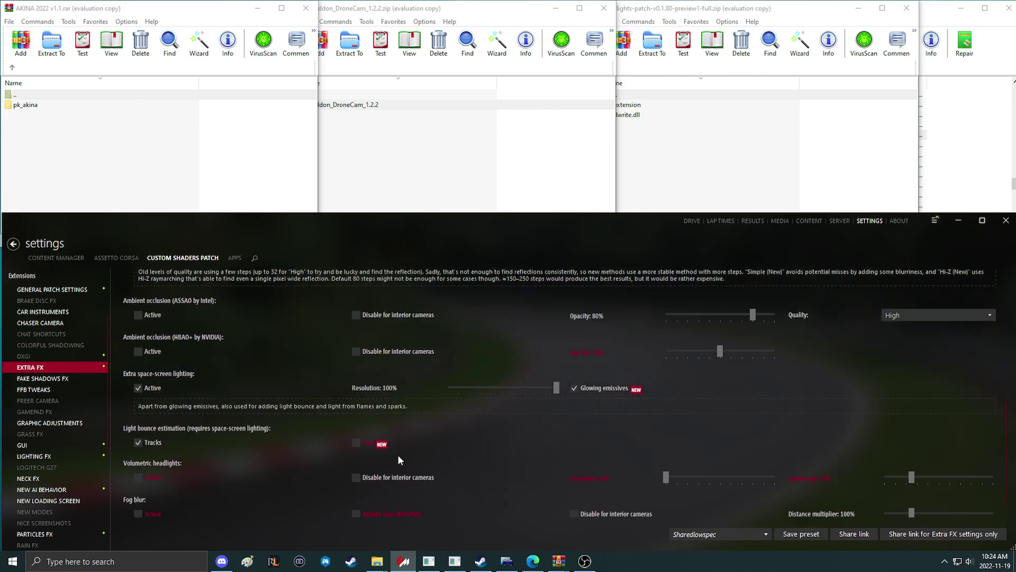
click(370, 444)
click(358, 442)
Step: Bring the AKINA 2022, Addon_DroneCam_1.2.2 and lights-patch archive windows forward one by one, and return to Content Manager
click(136, 14)
click(354, 13)
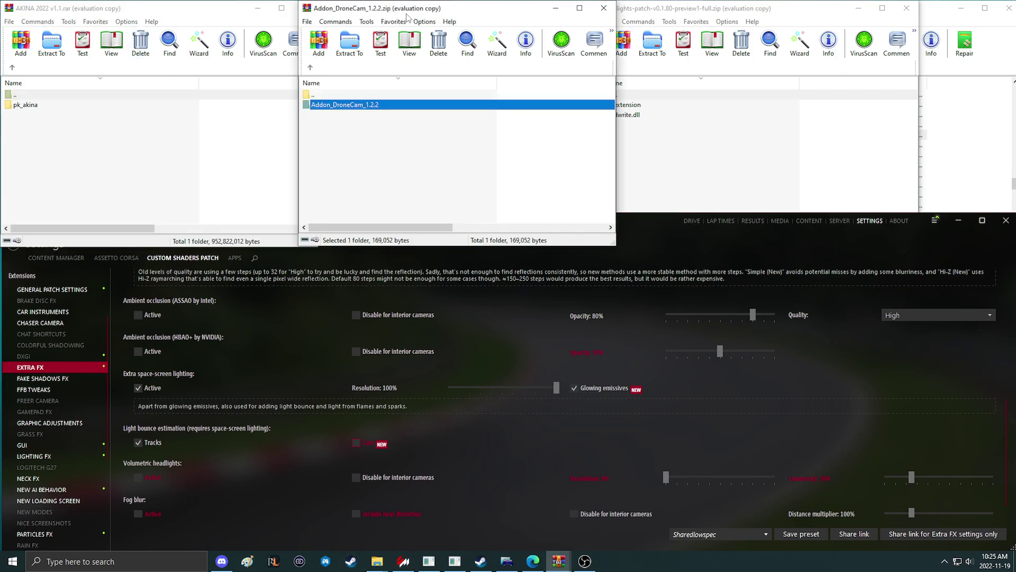
click(661, 14)
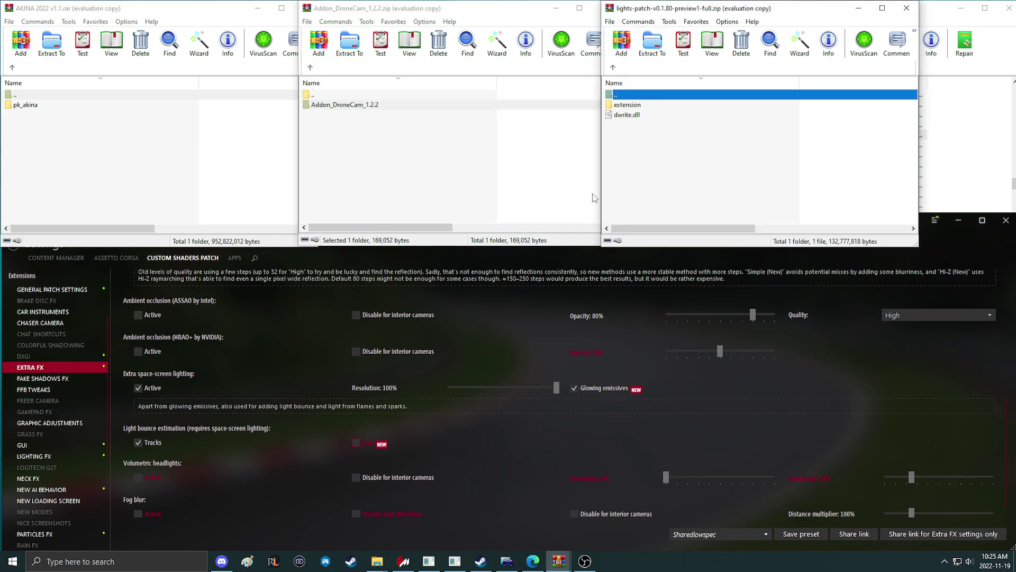
click(516, 270)
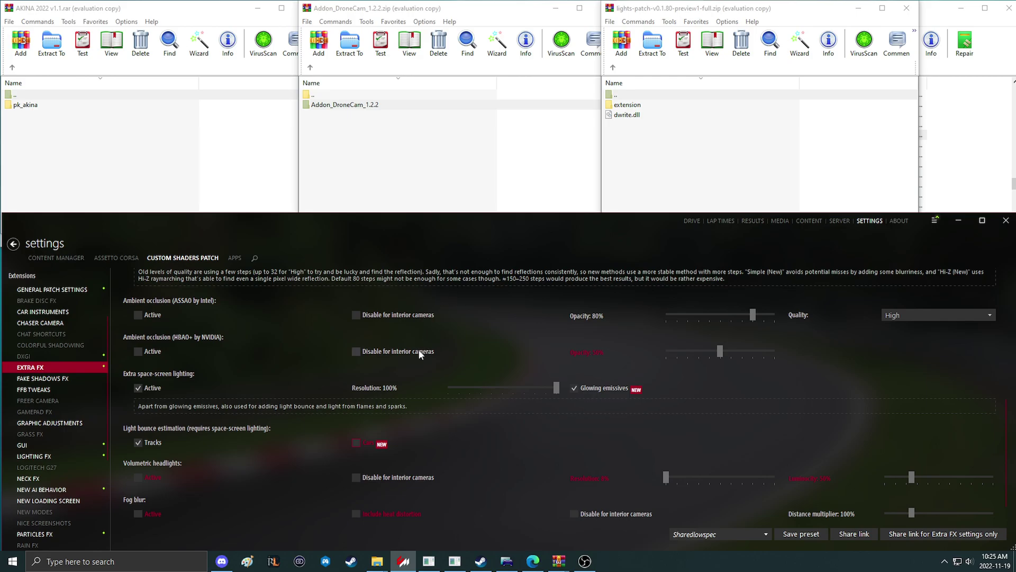
Step: Switch to Steam, search the game library for "assetto" and open the Assetto Corsa page
click(480, 560)
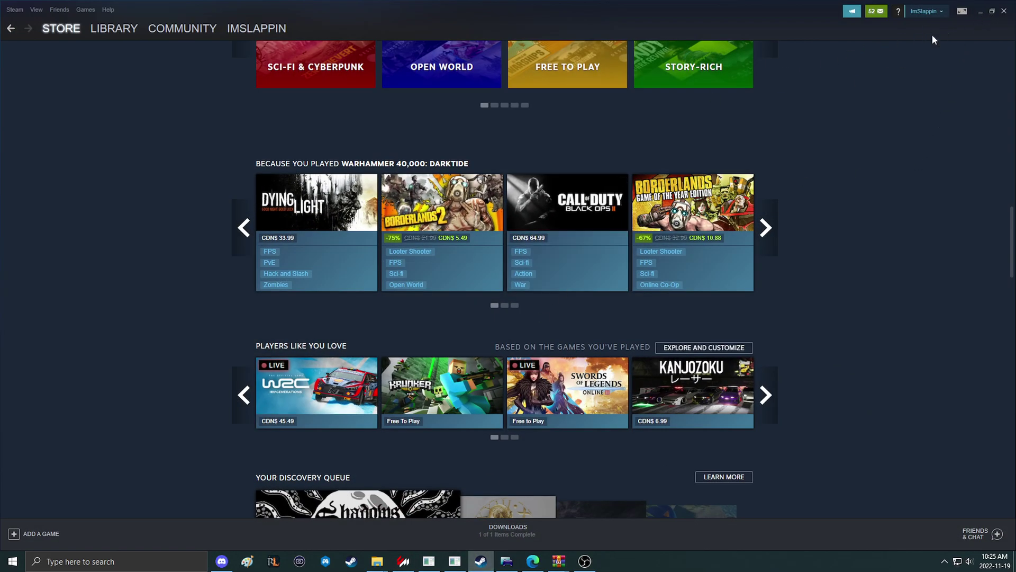
click(110, 32)
click(69, 95)
text(assetto)
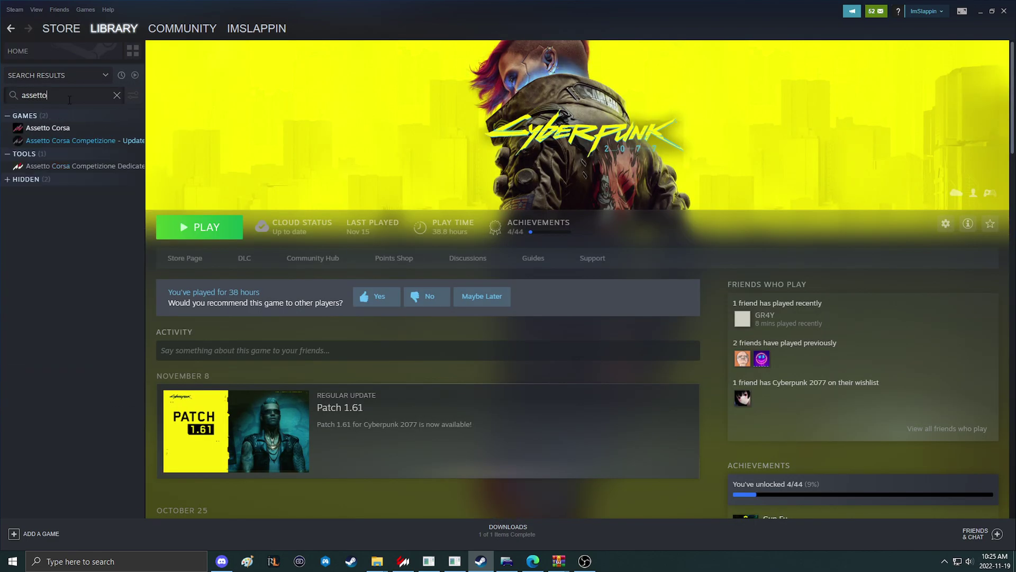
click(71, 128)
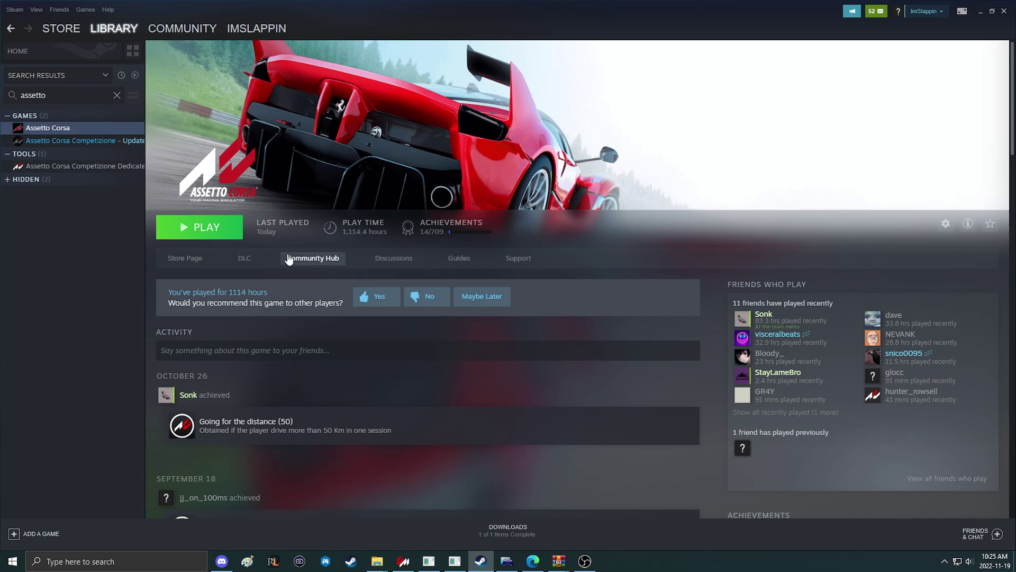
Step: Browse Assetto Corsa's local files, minimise Steam and place the assettocorsa folder window below the open archive windows
click(946, 224)
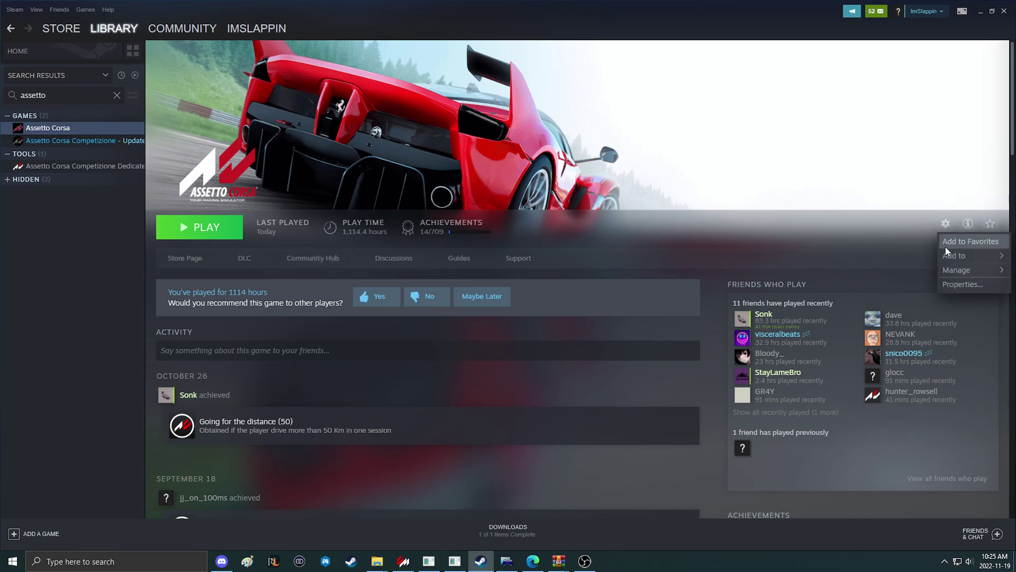
mouse_move(959, 276)
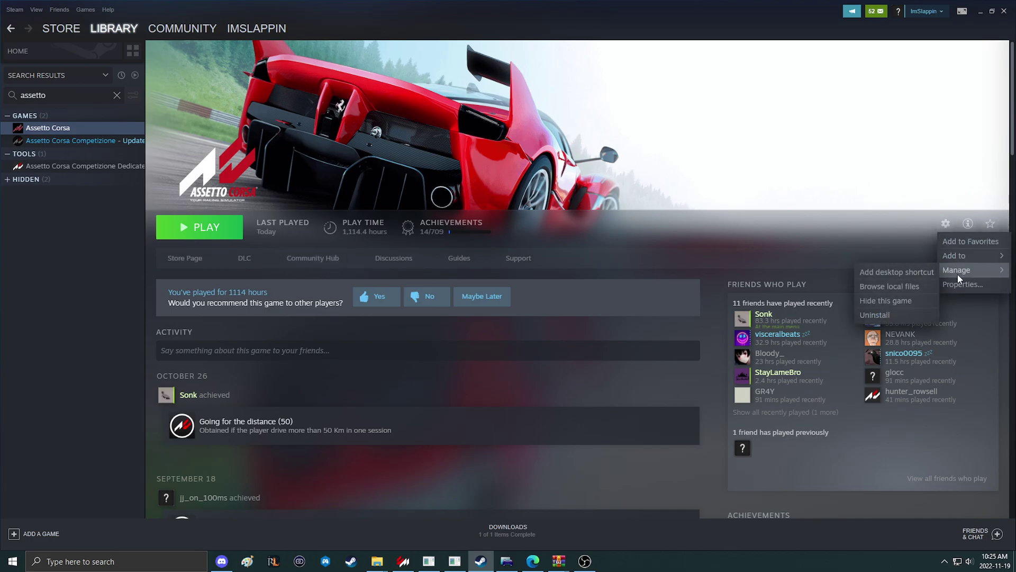
click(914, 290)
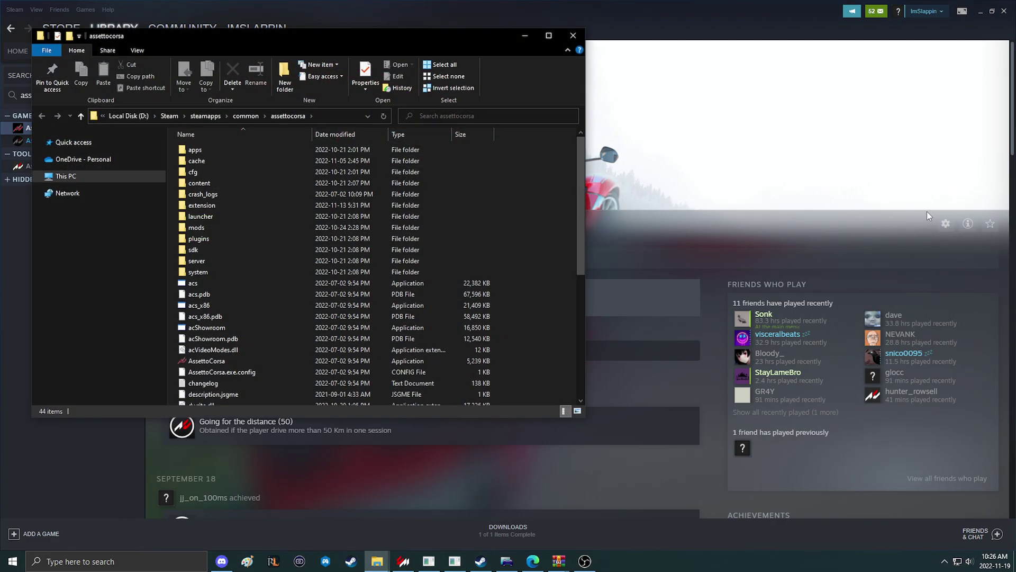
click(979, 10)
drag(461, 36, 658, 152)
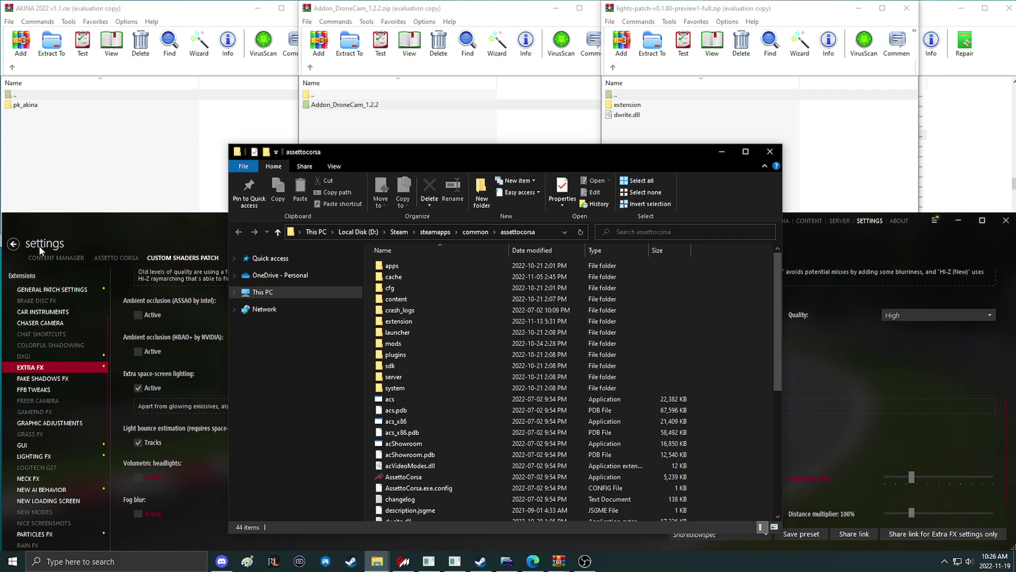
Step: Copy the pk_akina folder from the AKINA 2022 archive into content\tracks, replacing the files in the destination
double_click(433, 299)
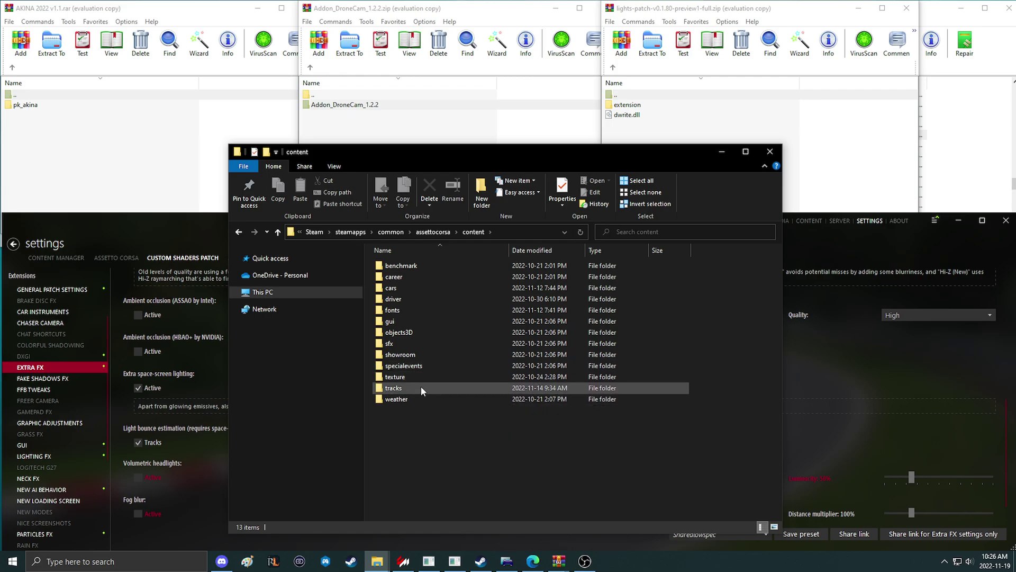
double_click(419, 388)
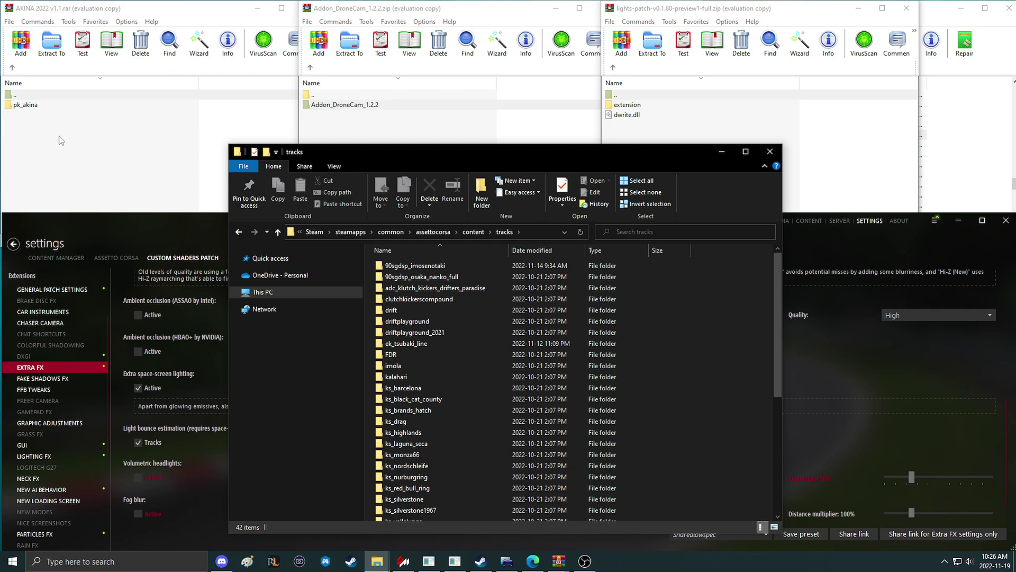
drag(59, 137, 721, 348)
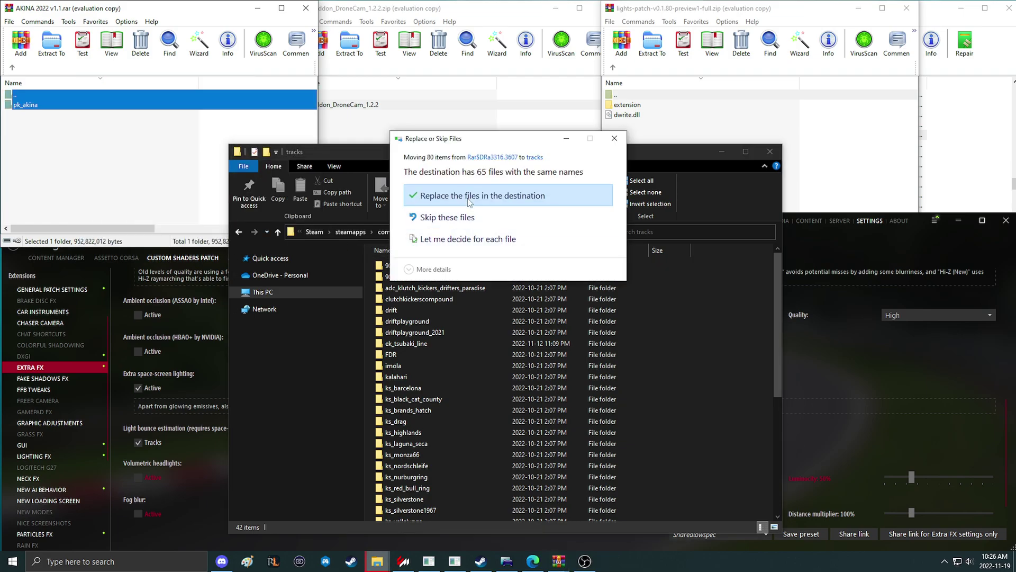
click(464, 197)
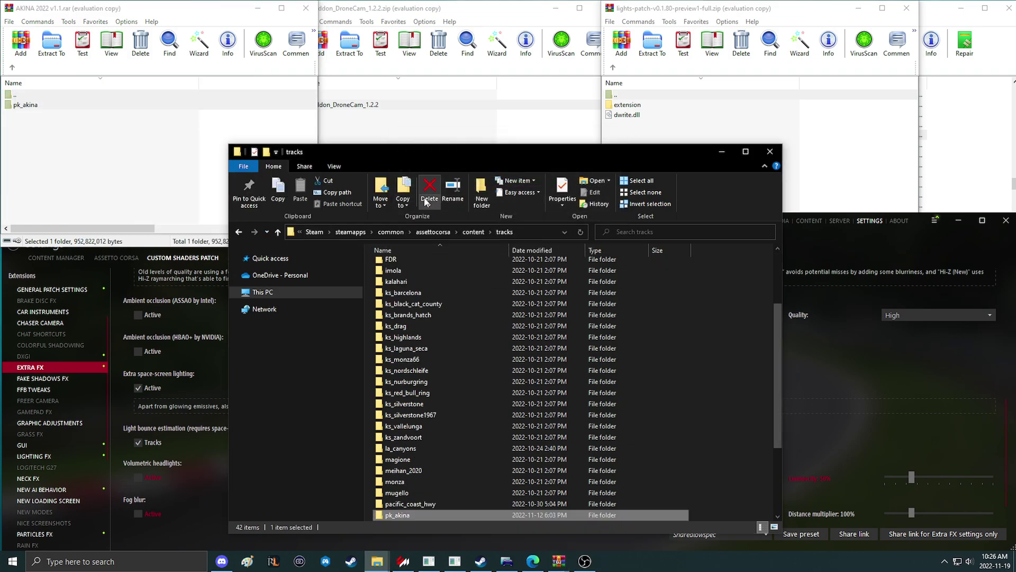
Step: Bring the Addon_DroneCam_1.2.2 and lights-patch archives forward and close the AKINA 2022 archive
click(375, 109)
click(375, 108)
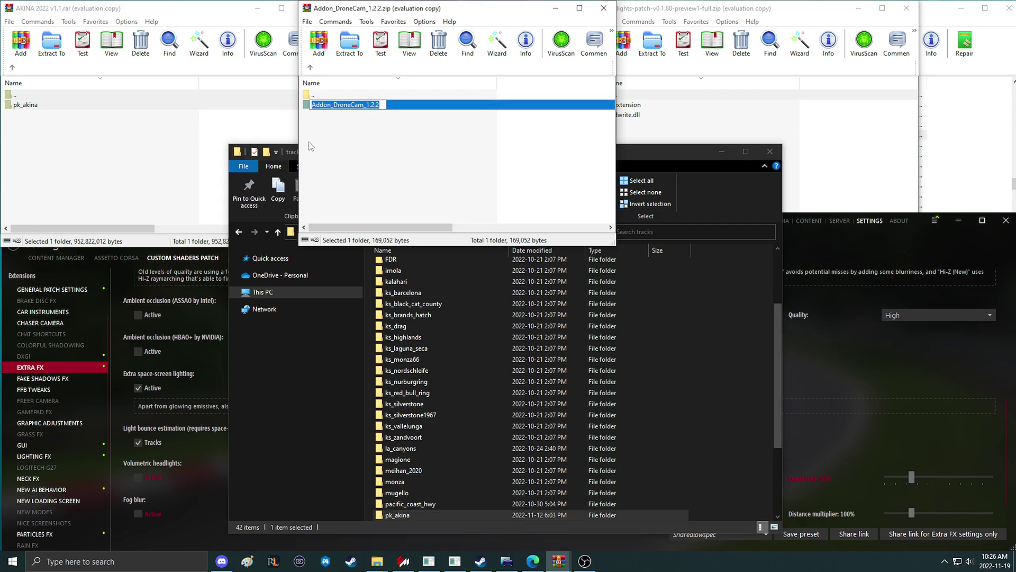
click(706, 13)
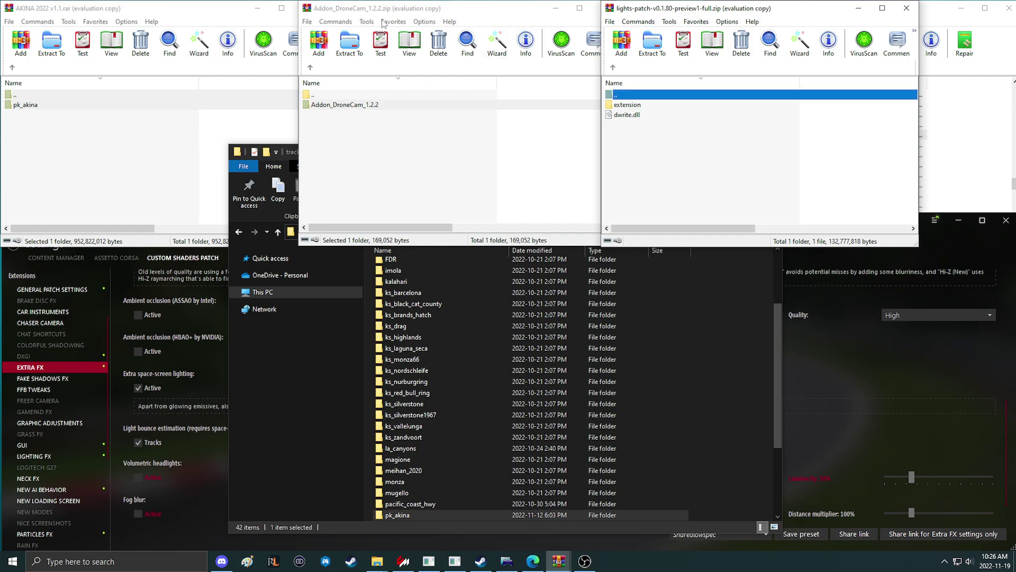
click(249, 26)
key(Escape)
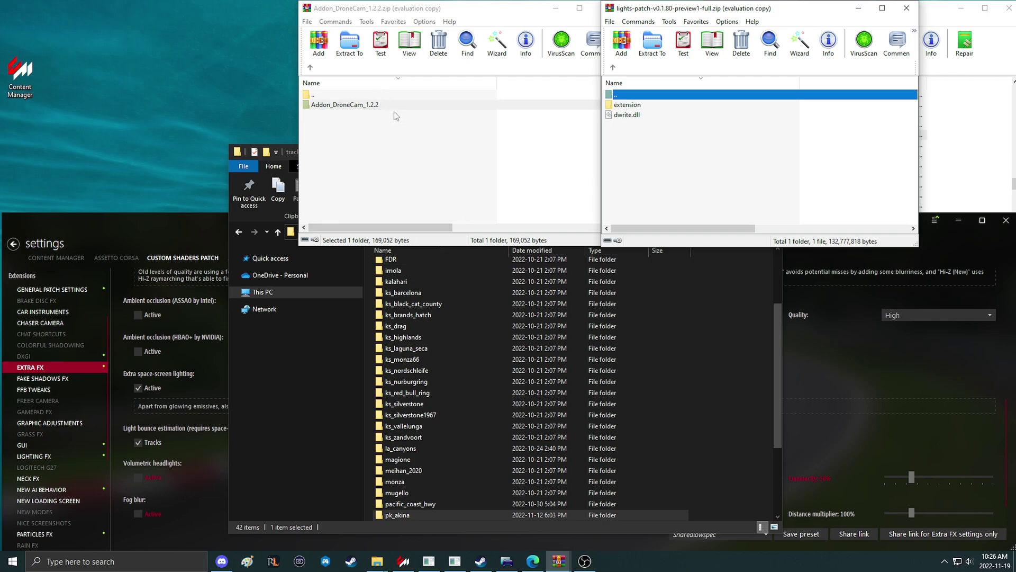
Step: Open the Addon_DroneCam_1.2.2 folder inside its archive and select the apps folder
click(361, 113)
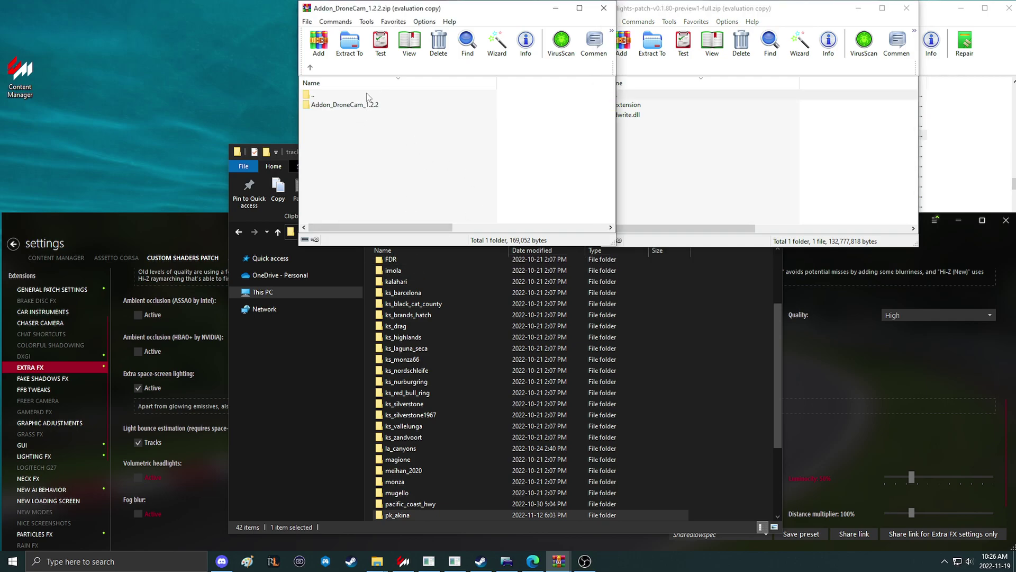
click(349, 108)
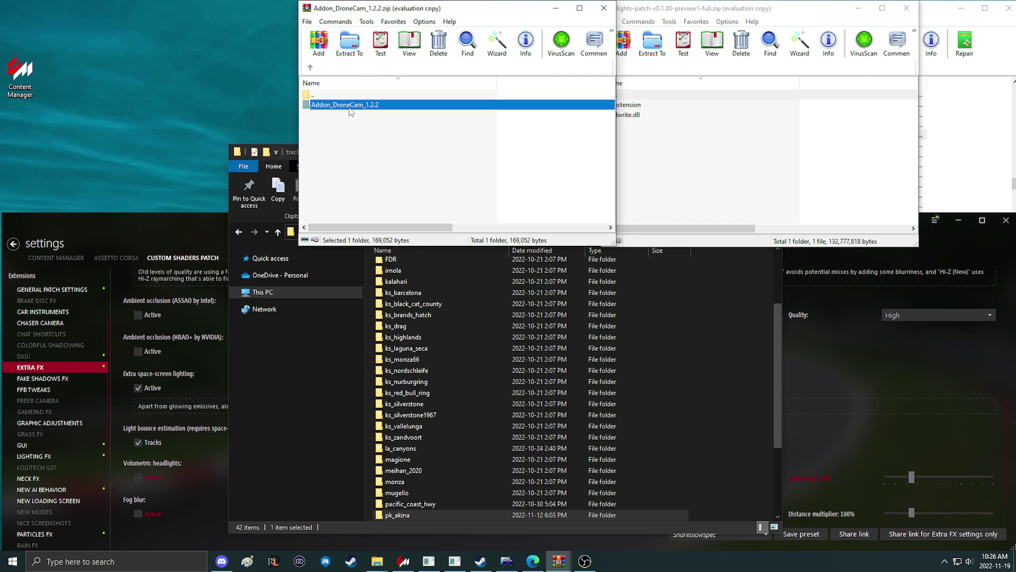
double_click(349, 109)
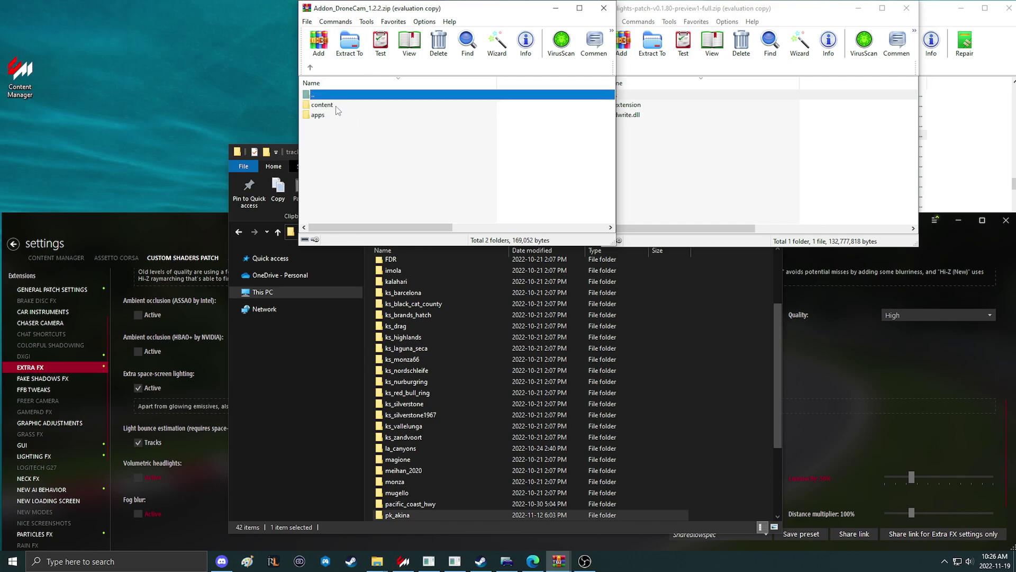
click(331, 118)
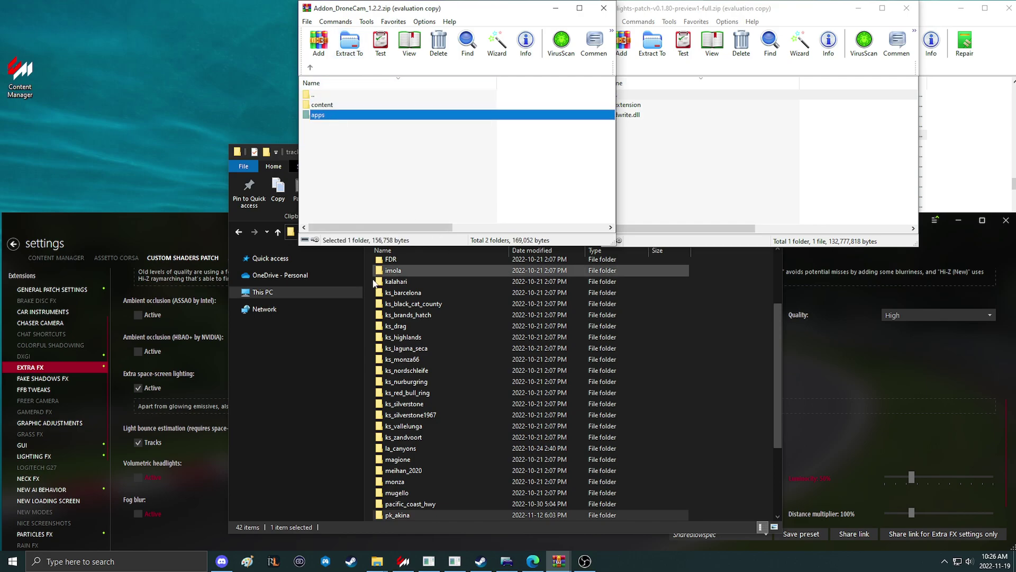
Step: Copy the drone camera's content and apps folders into the assettocorsa root folder, replacing existing files, and close its archive
click(650, 303)
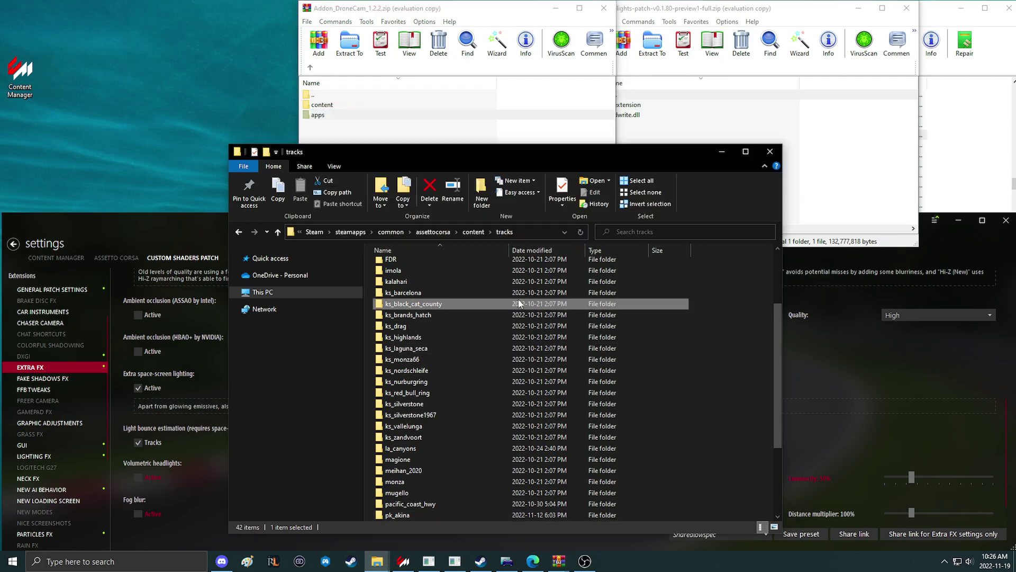
click(433, 233)
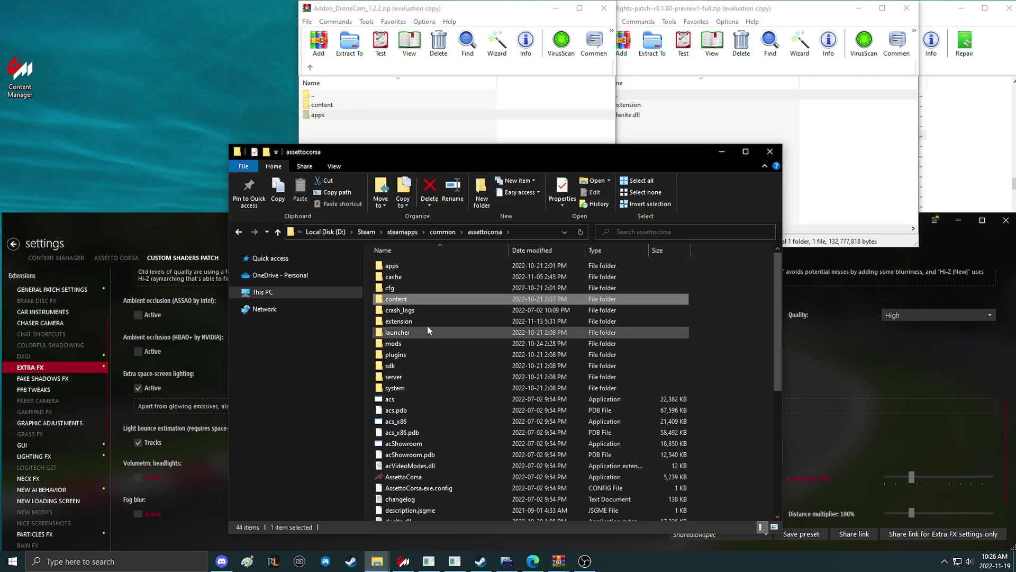
click(430, 324)
drag(405, 266, 748, 309)
click(486, 197)
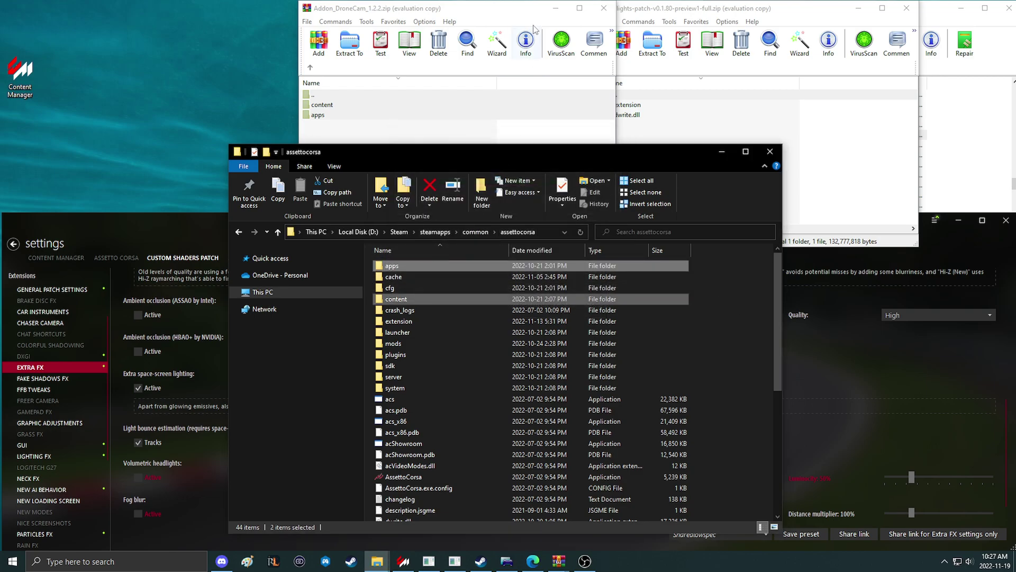
click(603, 8)
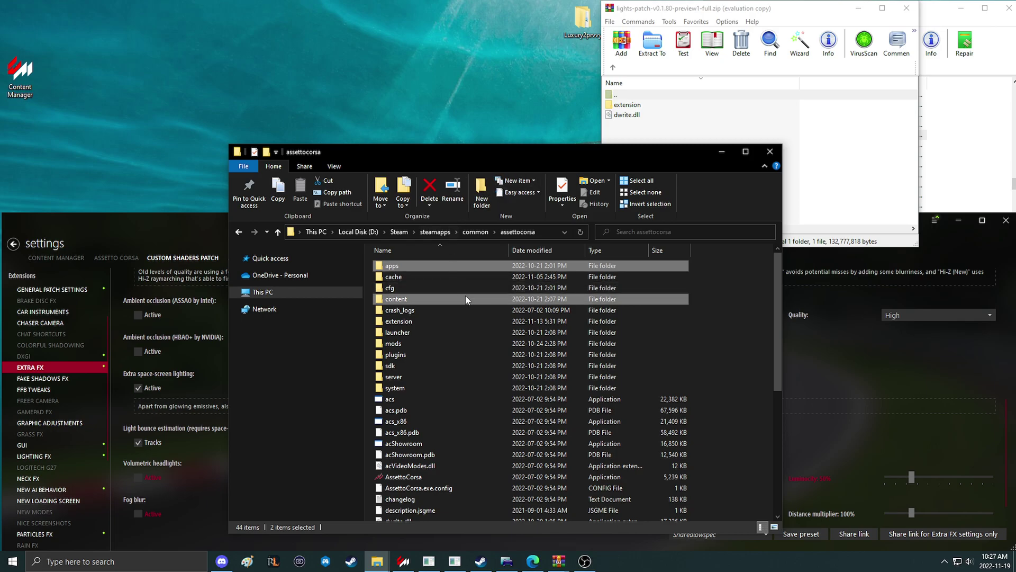
Step: Copy the extension folder and dwrite.dll from the lights-patch archive into assettocorsa, replacing existing files, and minimise the archive
click(641, 106)
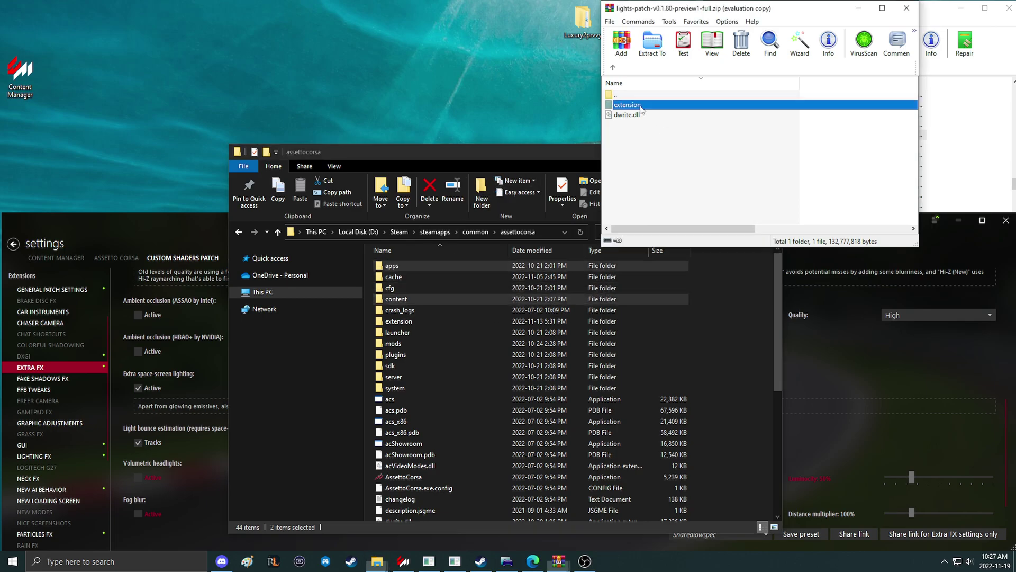
click(419, 321)
drag(843, 171, 754, 310)
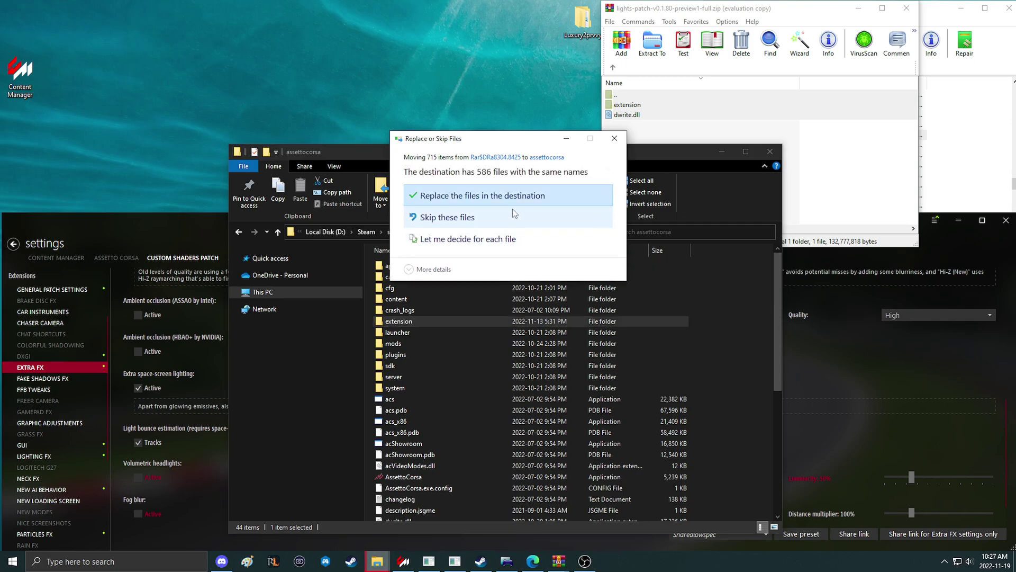
click(476, 195)
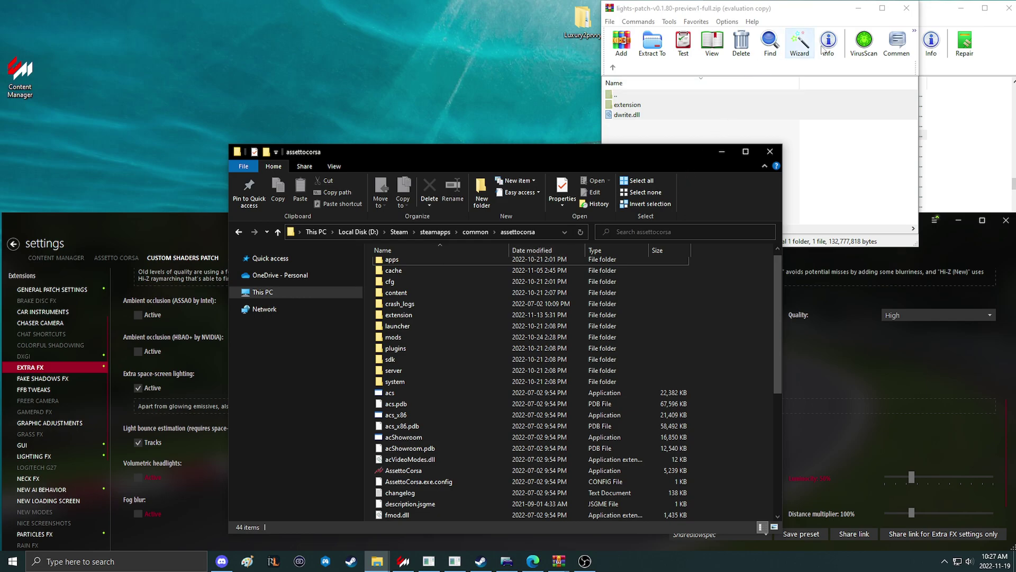
click(858, 8)
Step: Move the assettocorsa folder window beside the Downloads archive list and select its content folder
drag(608, 148, 392, 23)
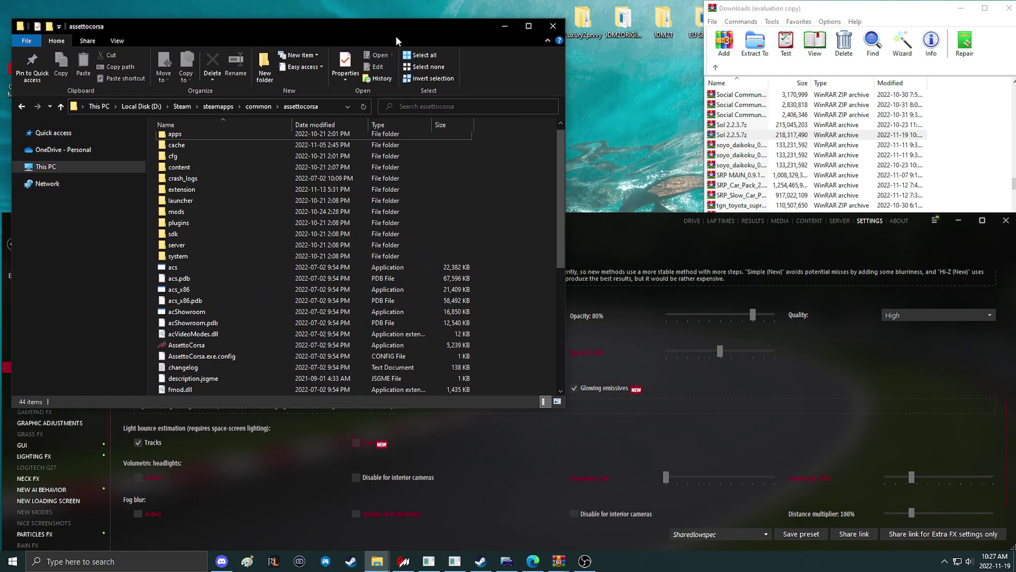
click(246, 226)
click(242, 202)
click(244, 170)
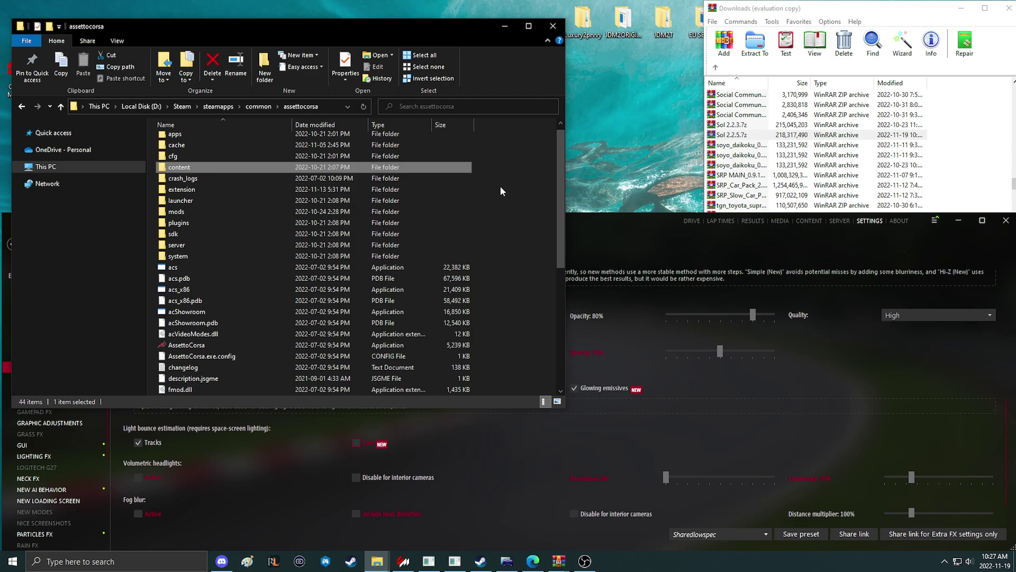
Step: Switch to Edge, look through the Sol 2.2.5 RaceDepartment page for its download links and CSP requirements, and minimise the browser
click(533, 560)
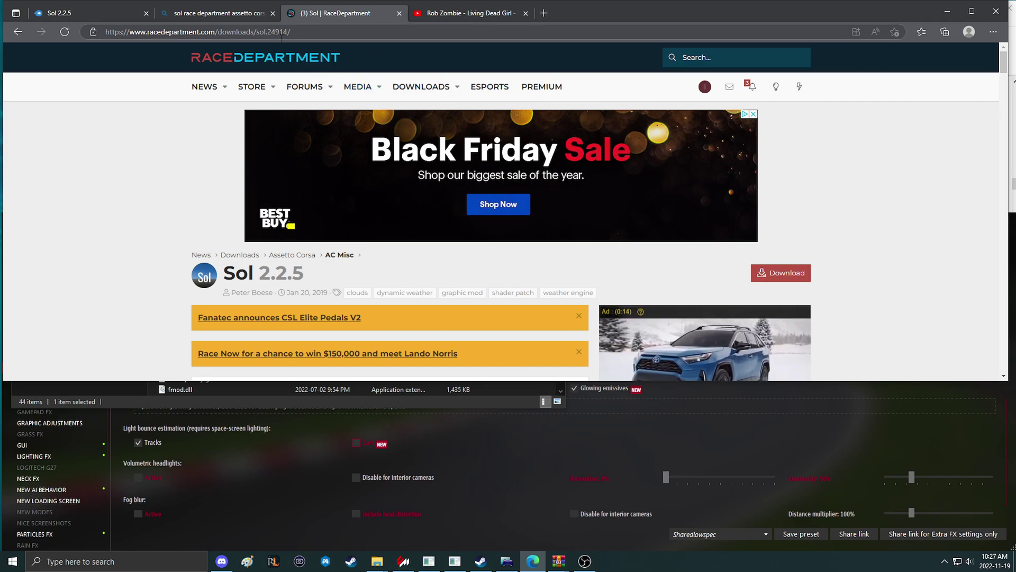
scroll(344, 116, down, 3)
scroll(441, 149, down, 5)
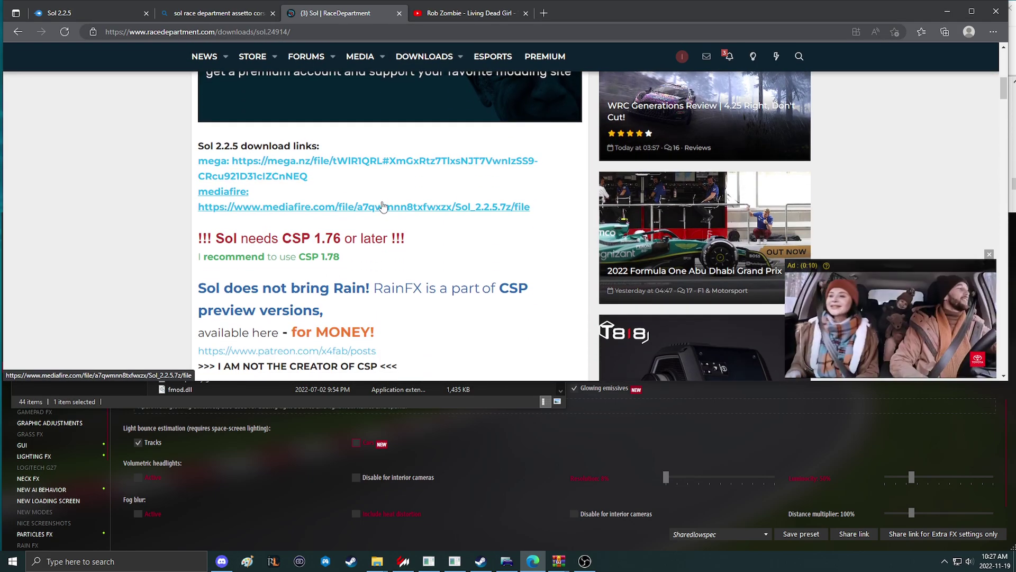
scroll(397, 209, up, 5)
scroll(415, 211, up, 3)
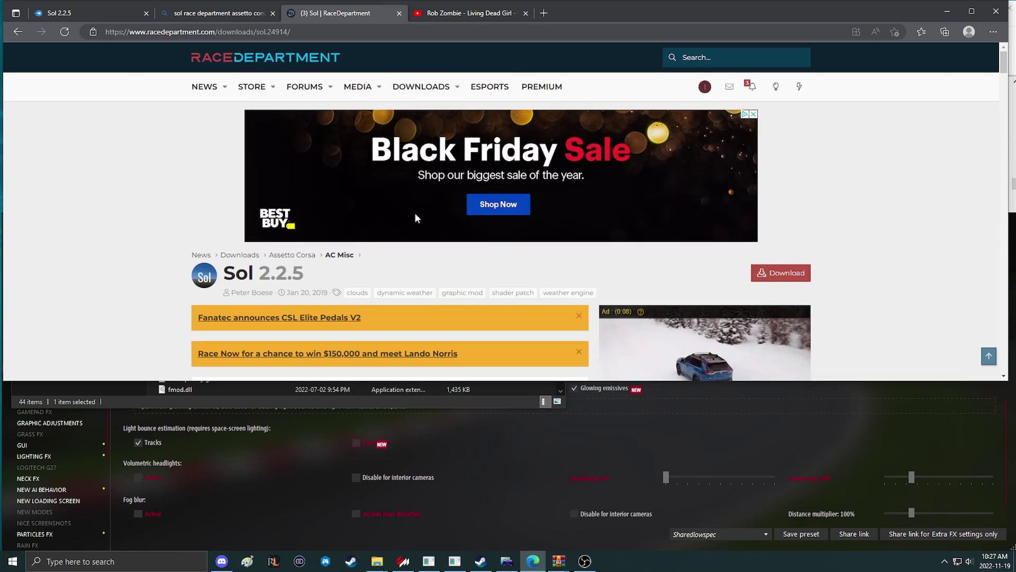
scroll(415, 214, down, 1)
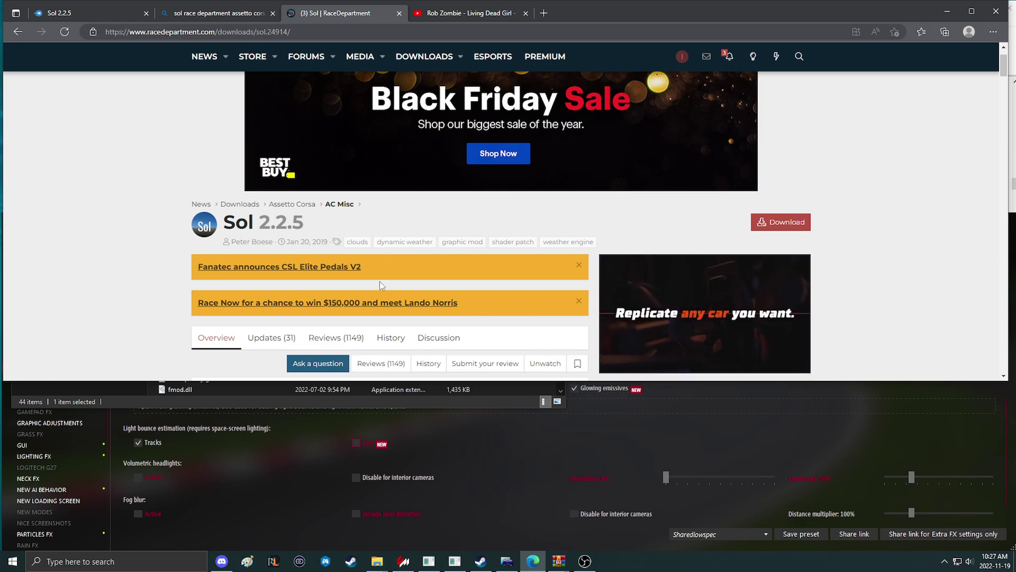
scroll(373, 257, down, 5)
scroll(379, 256, down, 1)
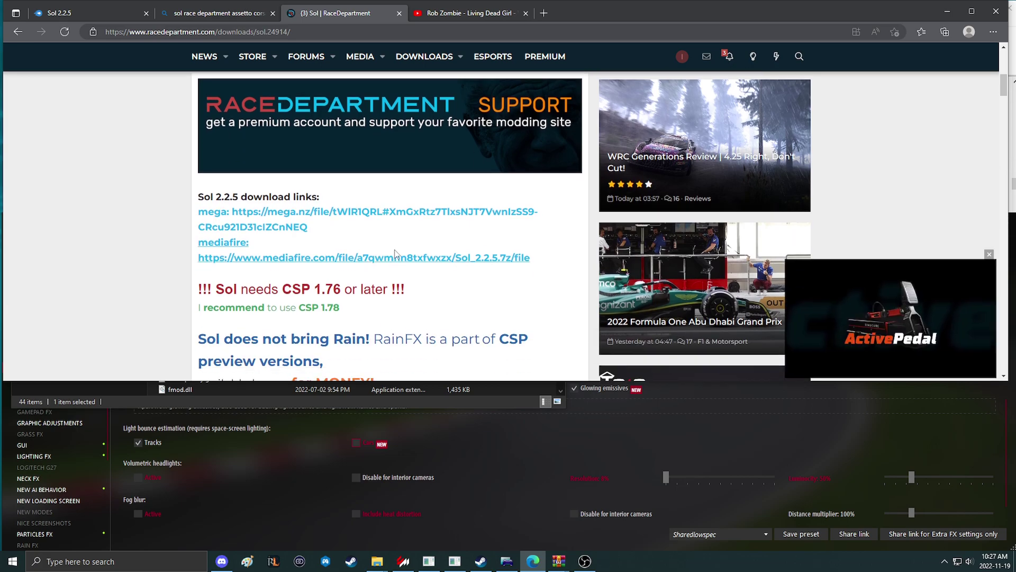
key(ctrl+l)
key(Escape)
scroll(271, 229, up, 6)
click(941, 11)
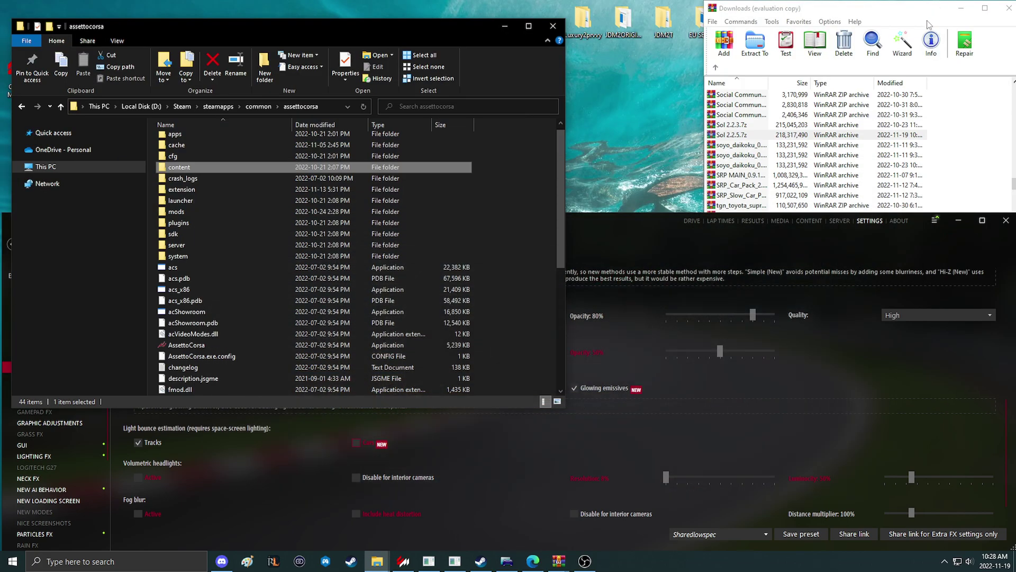
Step: Open the Sol 2.2.5.7z archive from Downloads in WinRAR and go into its MODS\Sol 2.2.5 folder
click(804, 13)
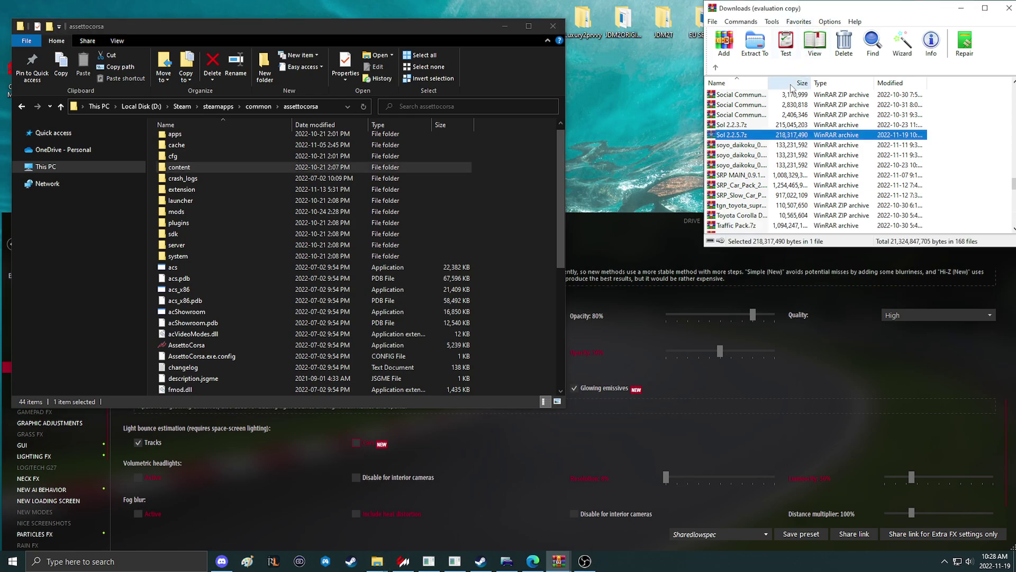
double_click(740, 135)
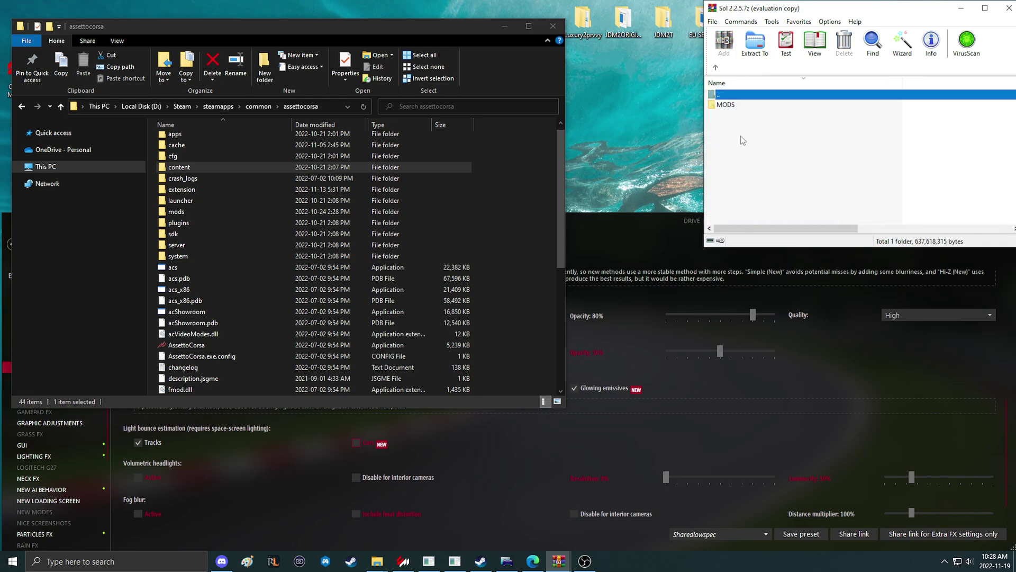
double_click(742, 105)
double_click(743, 105)
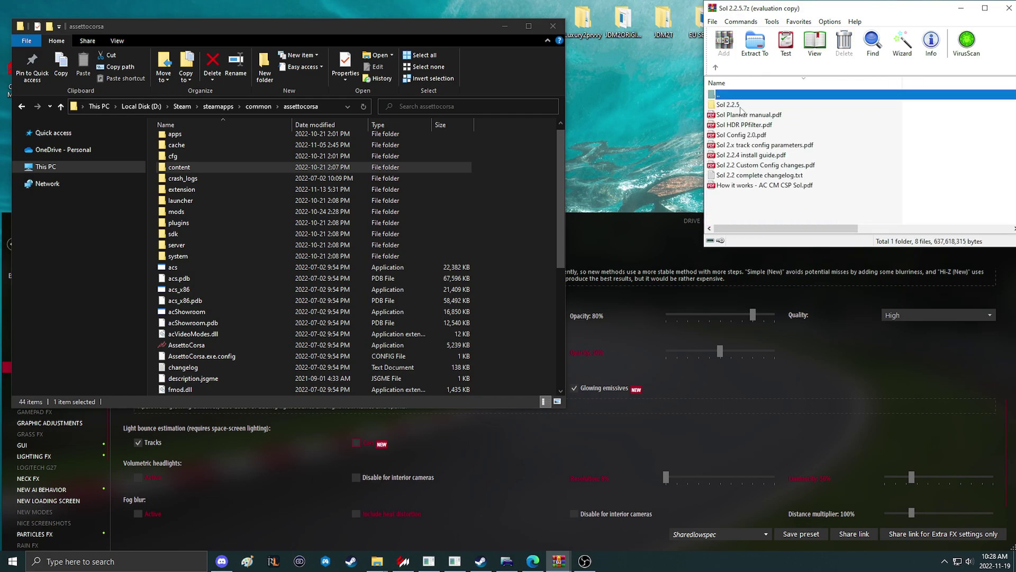
double_click(746, 105)
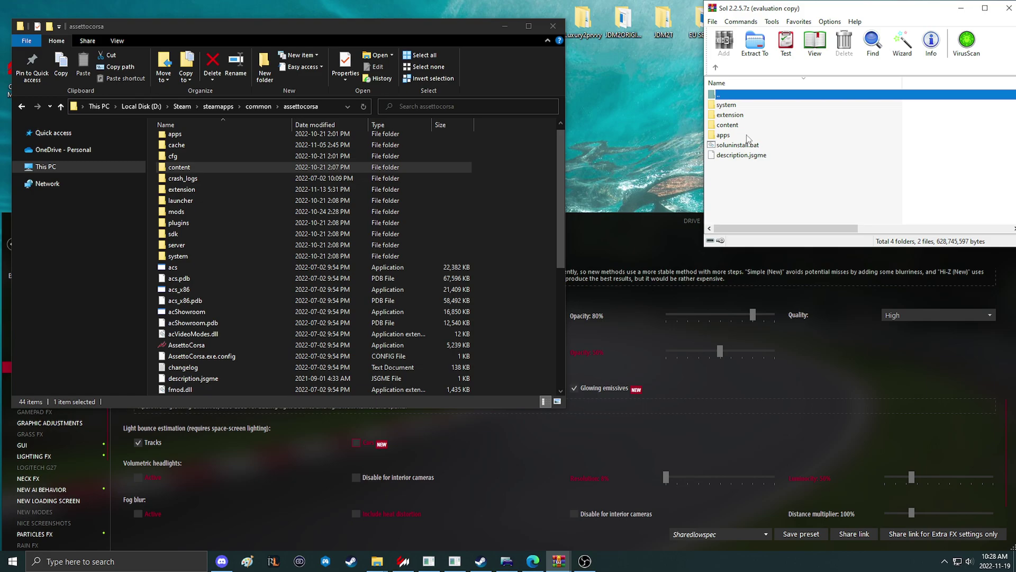
Step: Copy the Sol 2.2.5 folders system, extension, content and apps plus the two loose files into assettocorsa, replacing the existing files
click(741, 107)
click(742, 115)
click(741, 126)
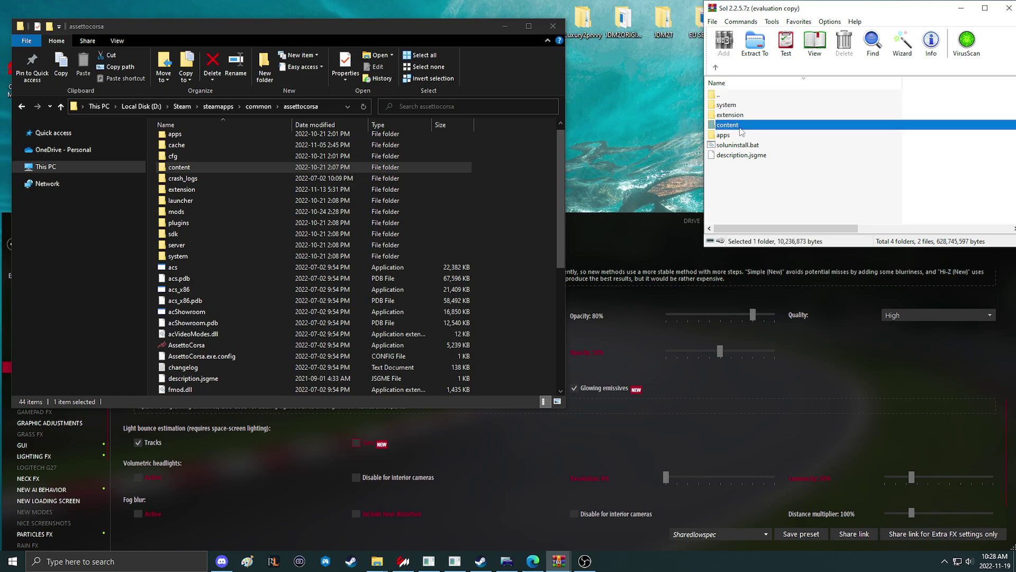
click(739, 135)
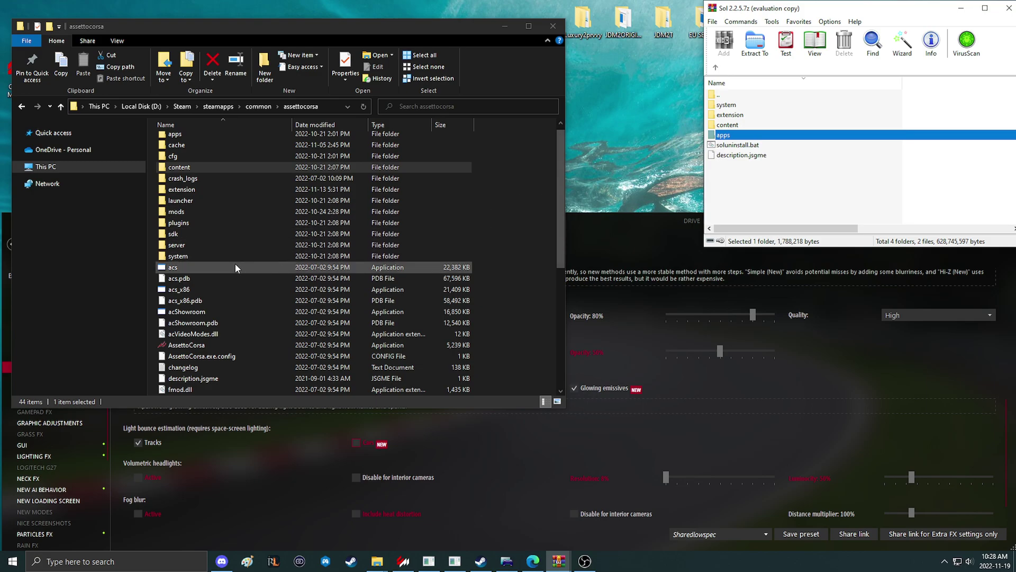
drag(534, 147, 129, 262)
click(498, 196)
drag(778, 188, 535, 229)
drag(526, 184, 526, 184)
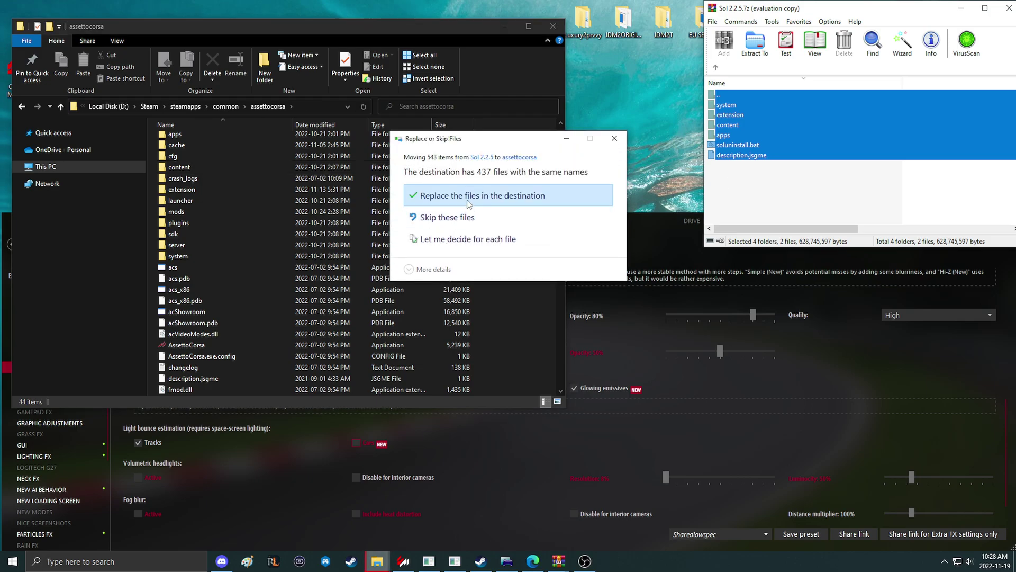
click(467, 199)
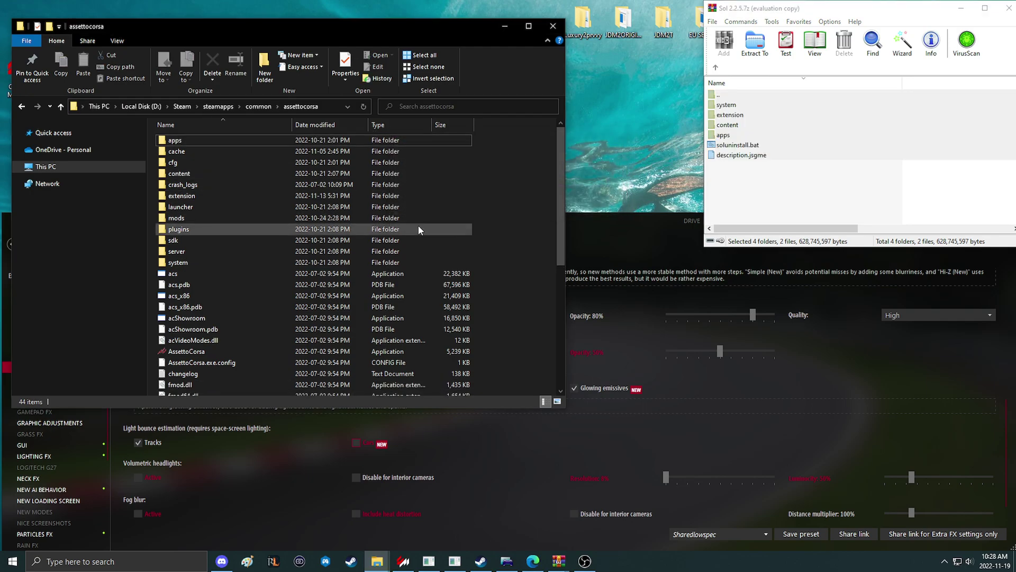
Step: Close the assettocorsa folder window and restart Content Manager in a maximised window
click(553, 26)
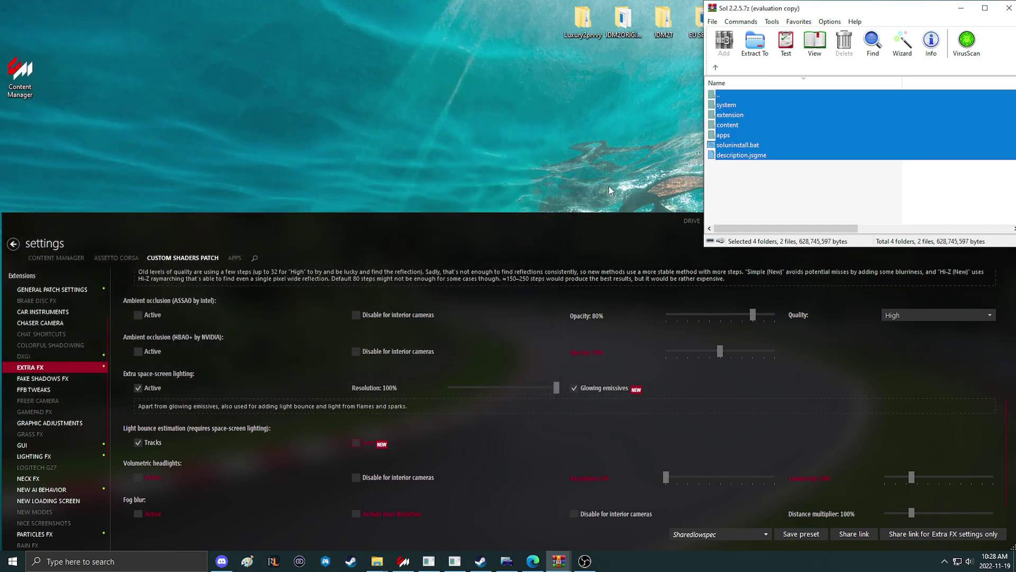
click(609, 218)
drag(609, 218, 561, 180)
click(877, 174)
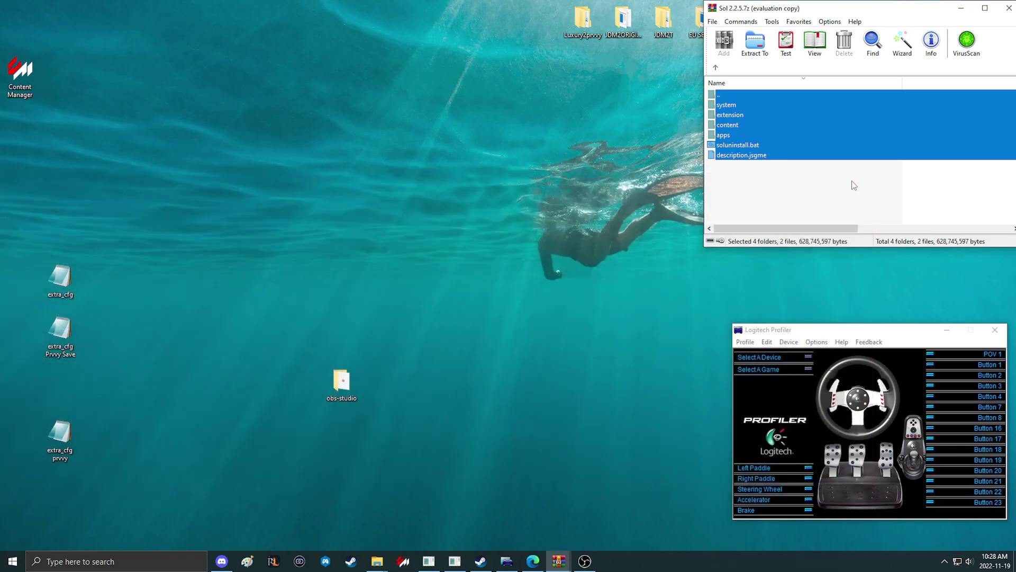
click(437, 450)
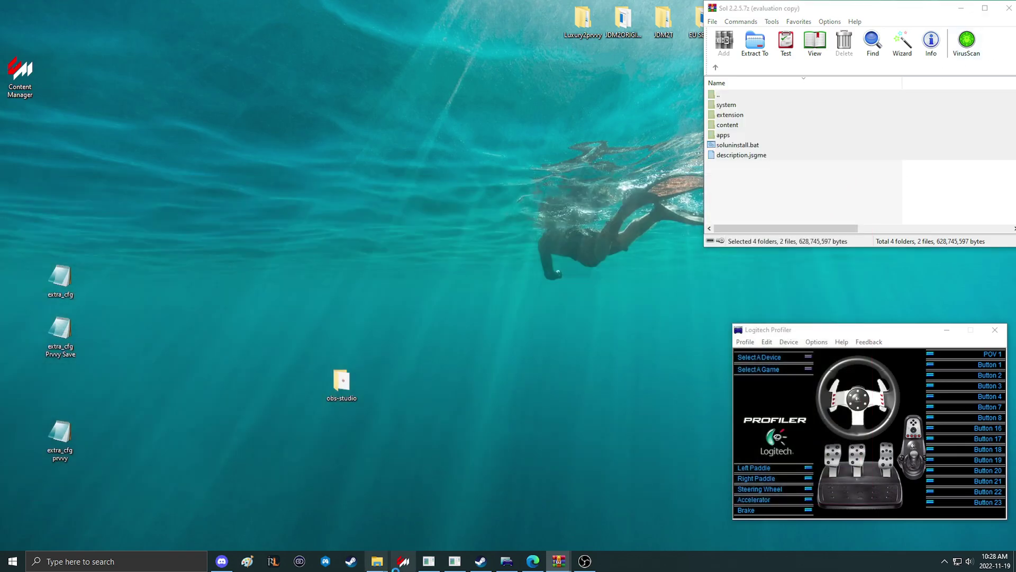
mouse_move(376, 561)
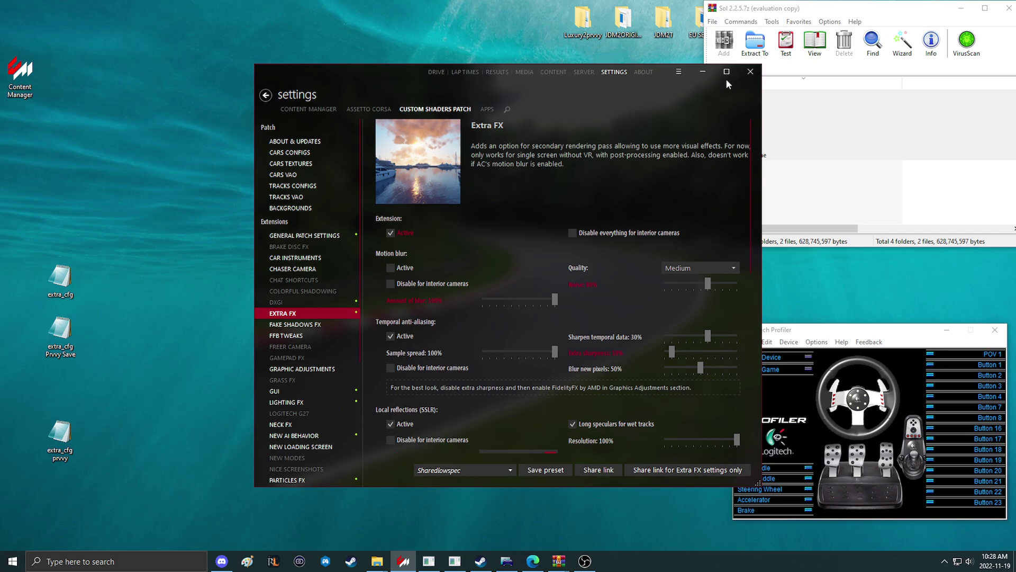
click(727, 74)
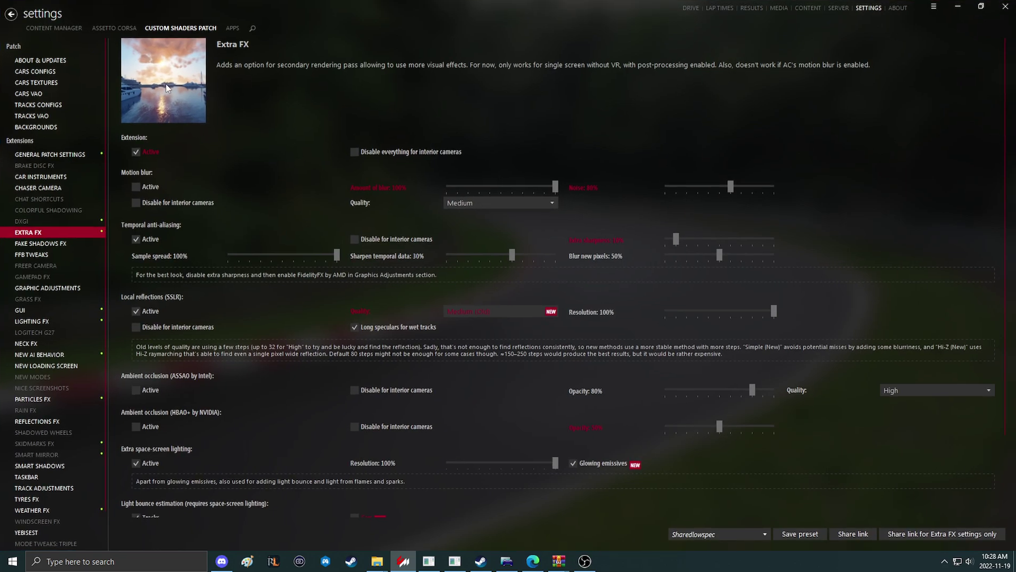
Step: Activate the Sol Config and Sol Custom Weather apps in Content Manager's Assetto Corsa app settings
click(117, 30)
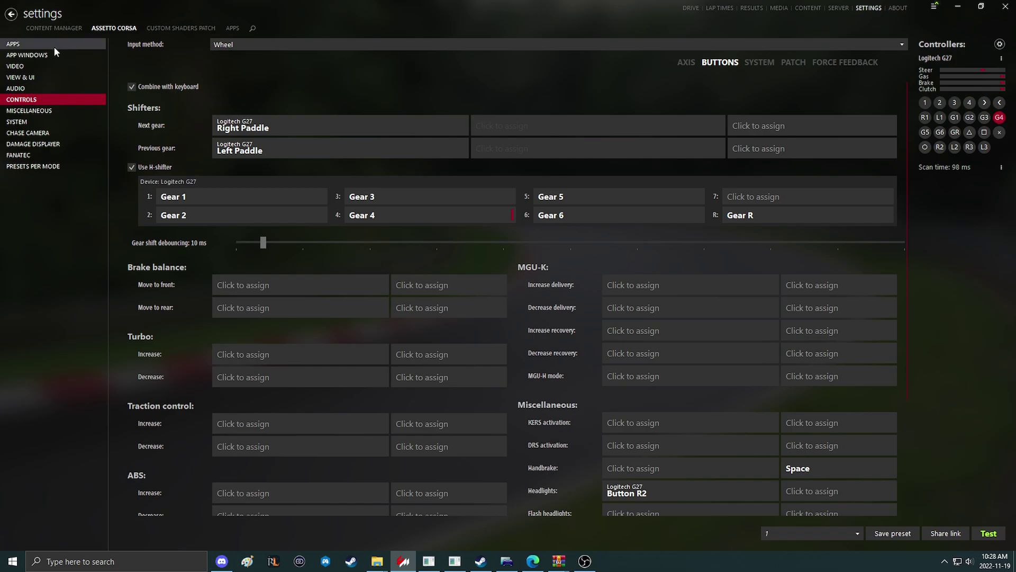
click(54, 46)
click(355, 120)
click(577, 120)
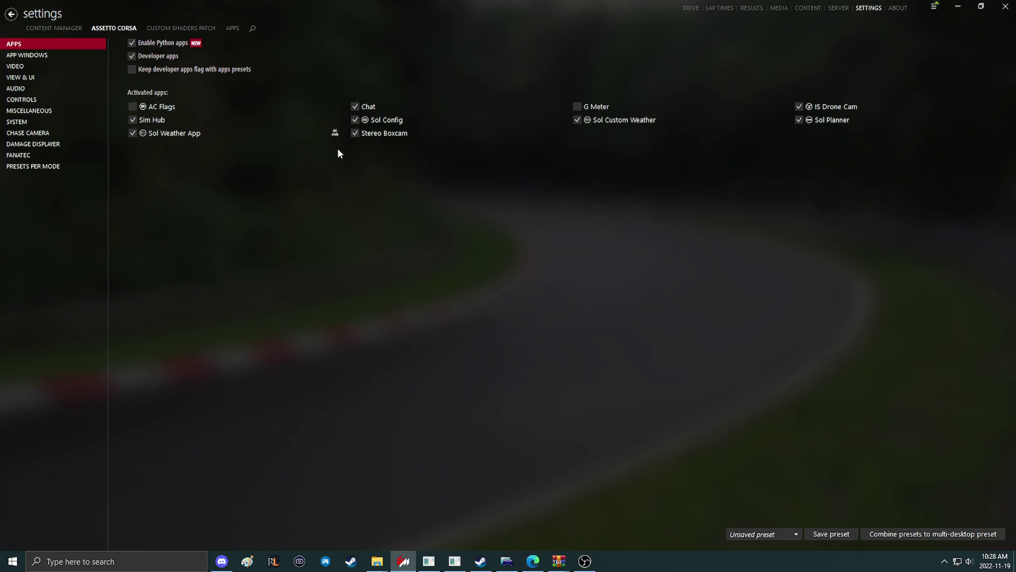
Step: Set the Weather FX controller script to Sol 2.2 in the Custom Shaders Patch settings
click(184, 27)
scroll(82, 373, down, 1)
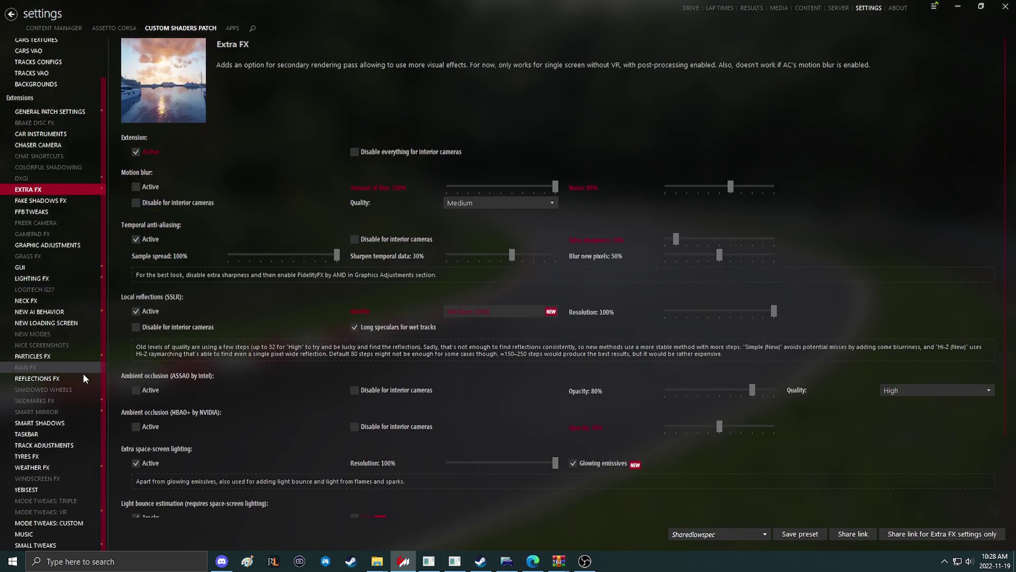
click(61, 467)
click(491, 151)
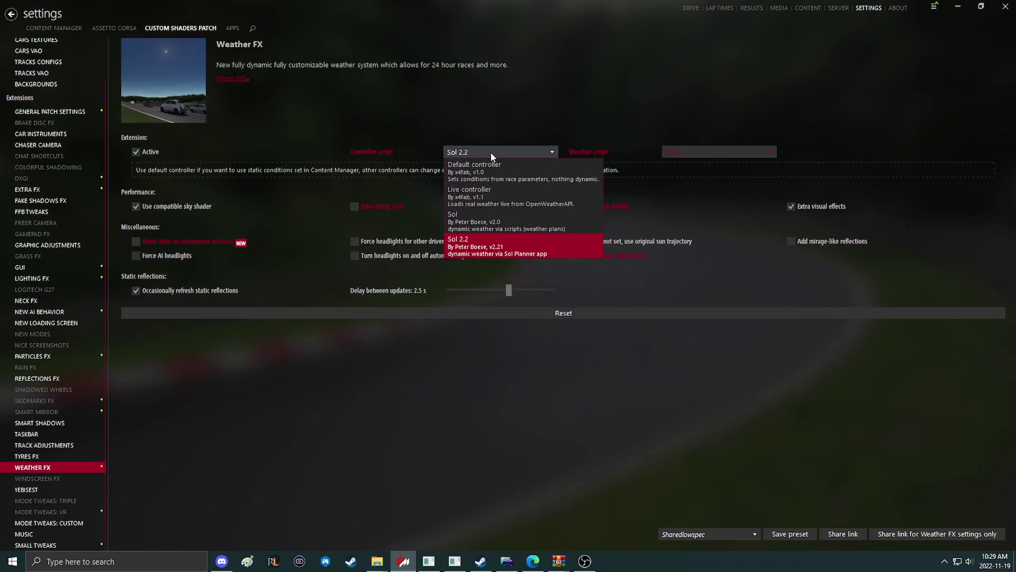
click(496, 252)
Step: Switch the Weather FX weather script to Sol and set it back to Pure
click(715, 152)
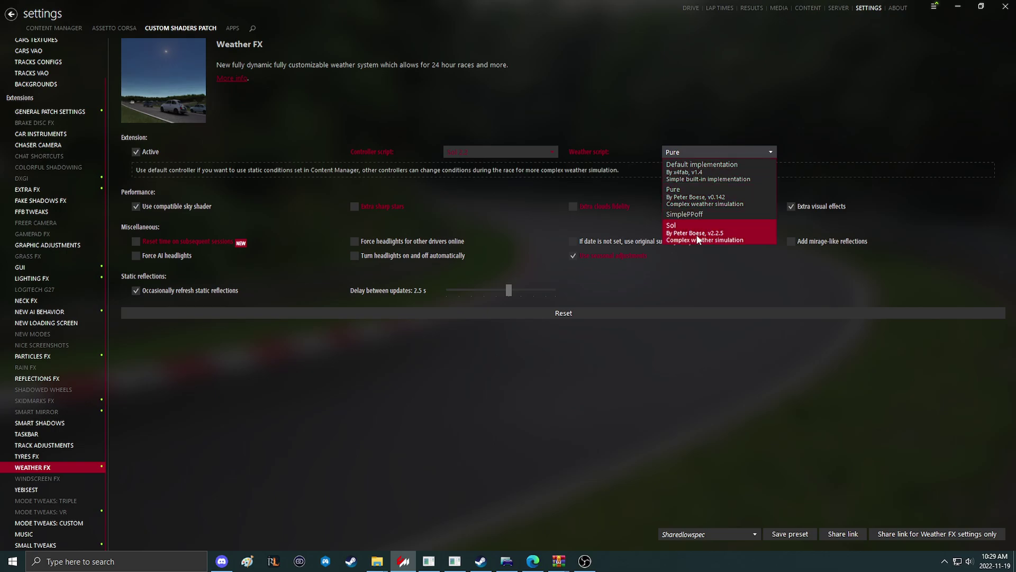
click(697, 240)
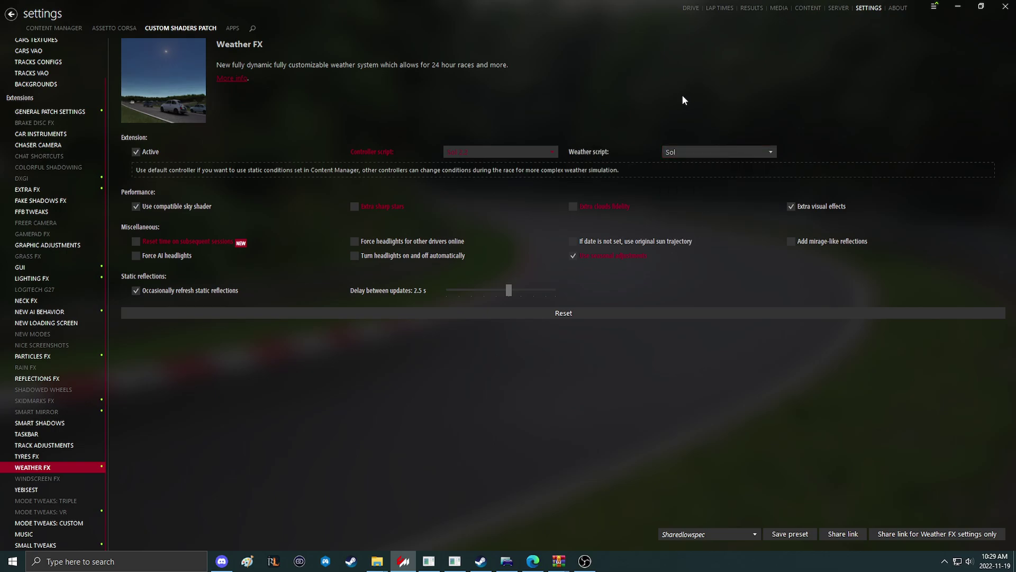
click(702, 153)
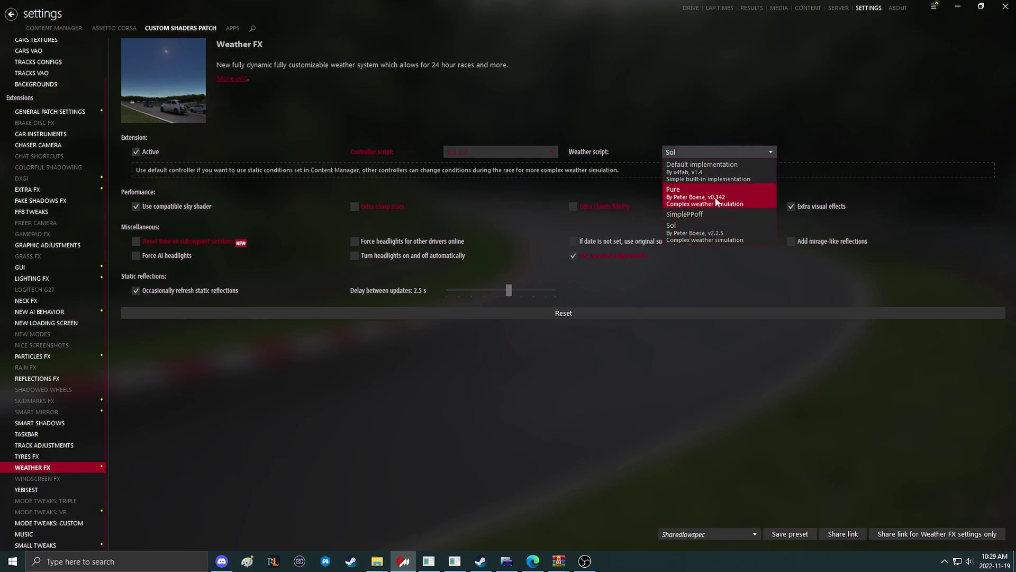
click(717, 202)
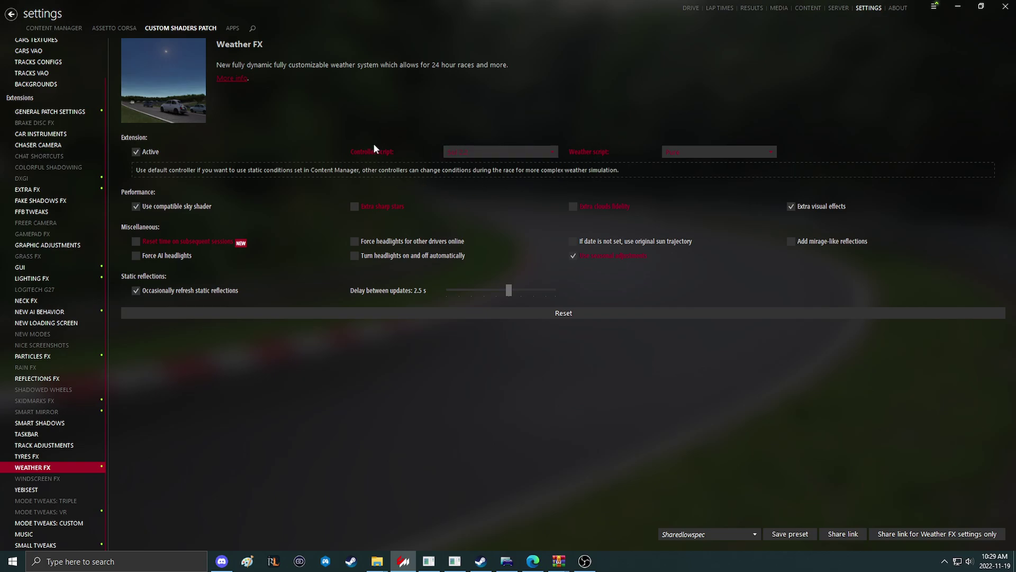
click(123, 30)
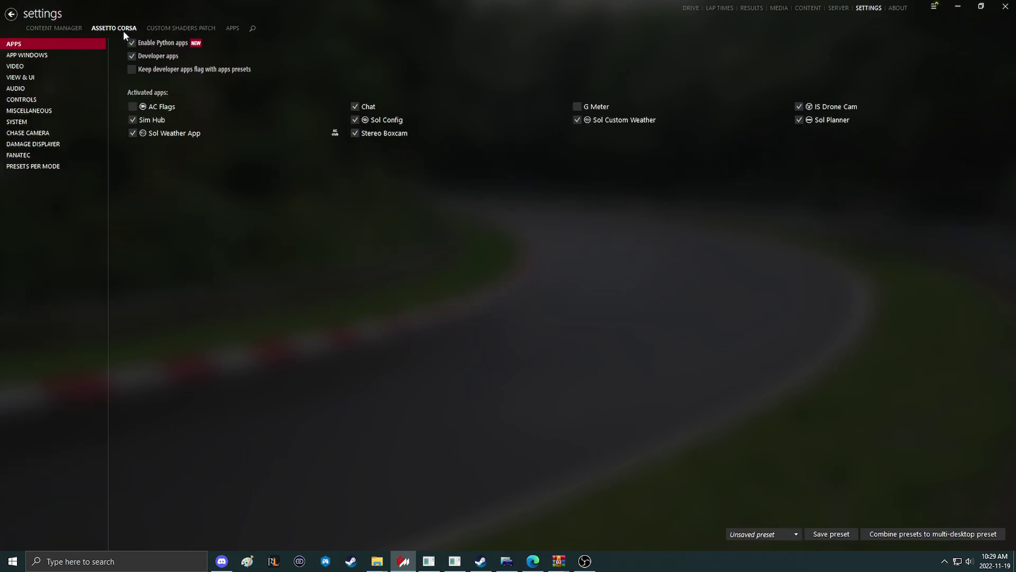
click(168, 29)
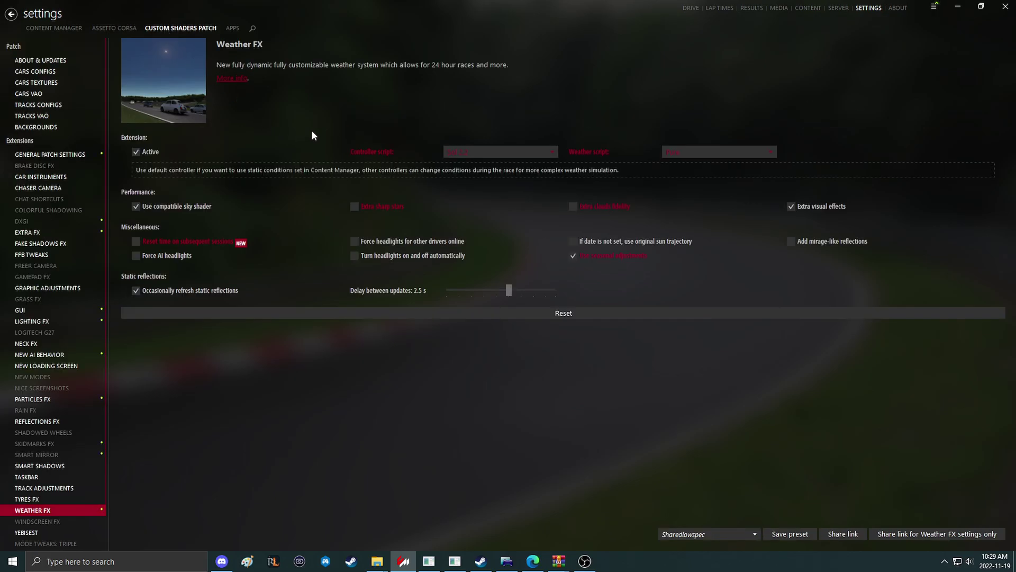